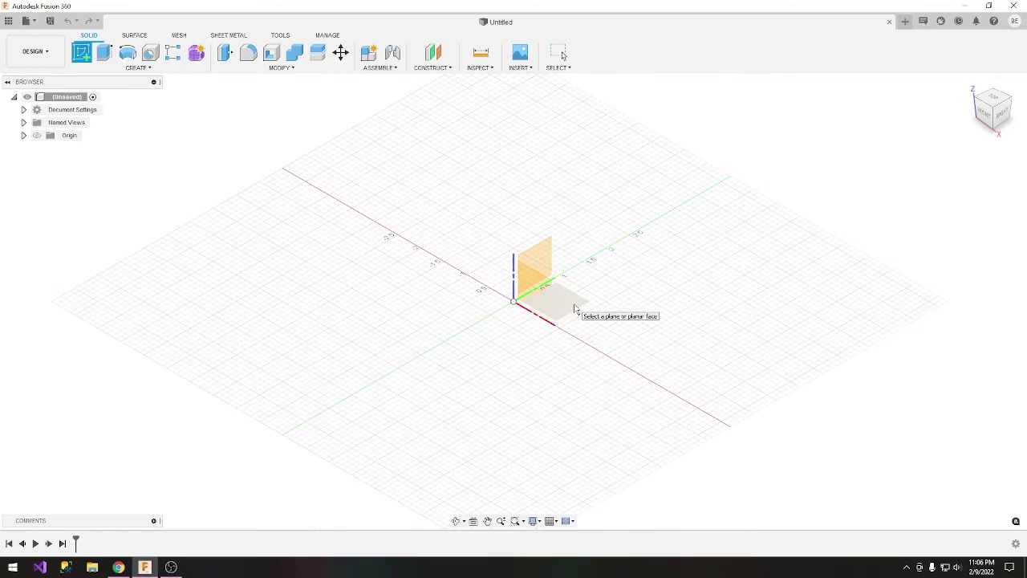
Start a sketch on the horizontal plane and draw a circle about 2 in in diameter centred on the origin.
left_click(574, 309)
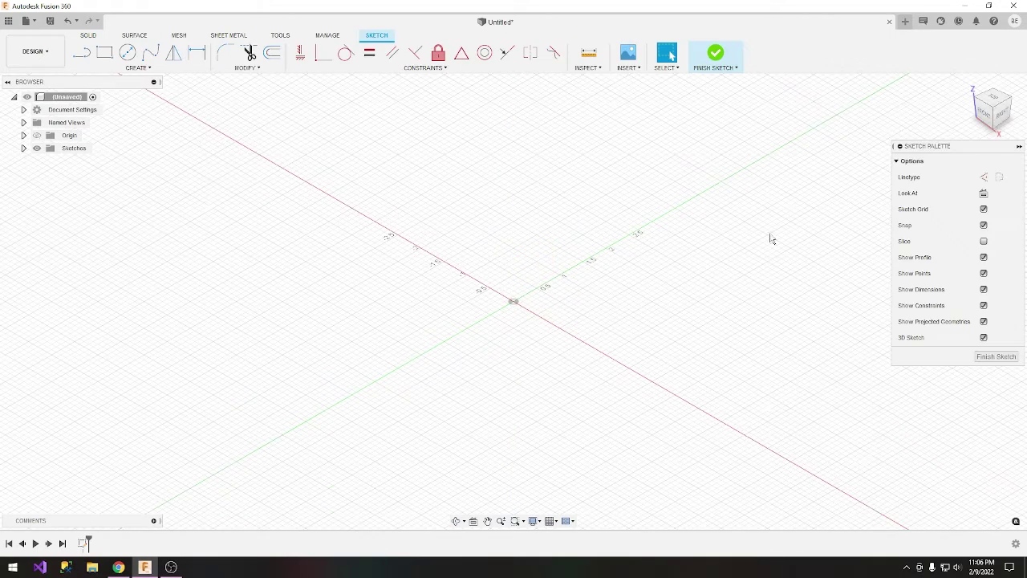
left_click(997, 100)
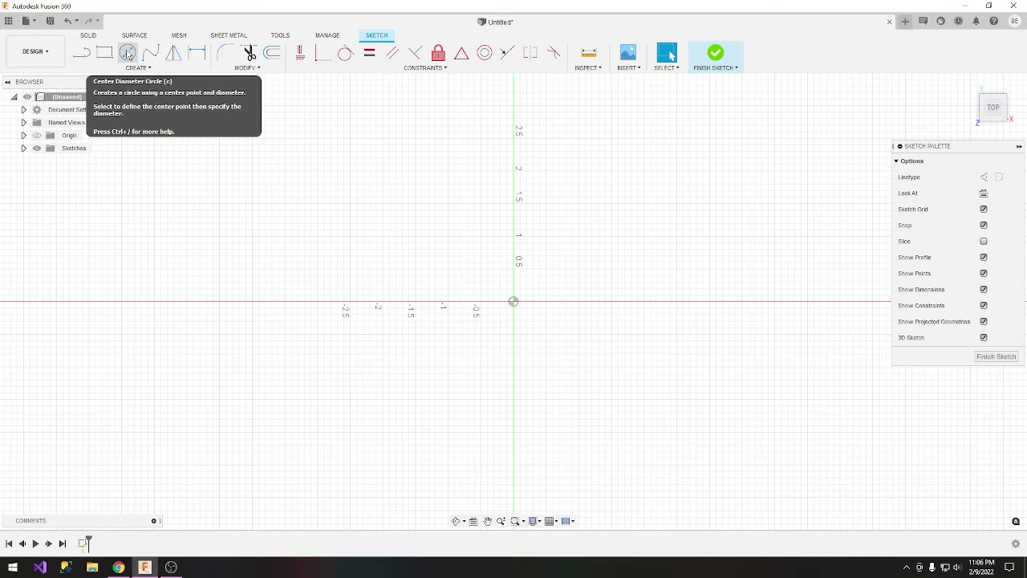
left_click(127, 53)
left_click(513, 302)
left_click(552, 262)
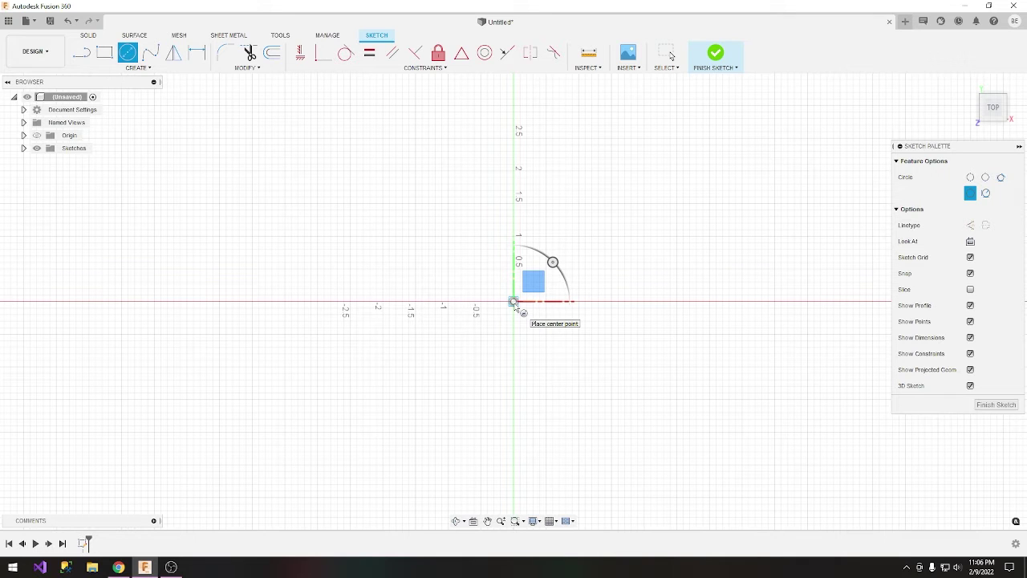
left_click(514, 302)
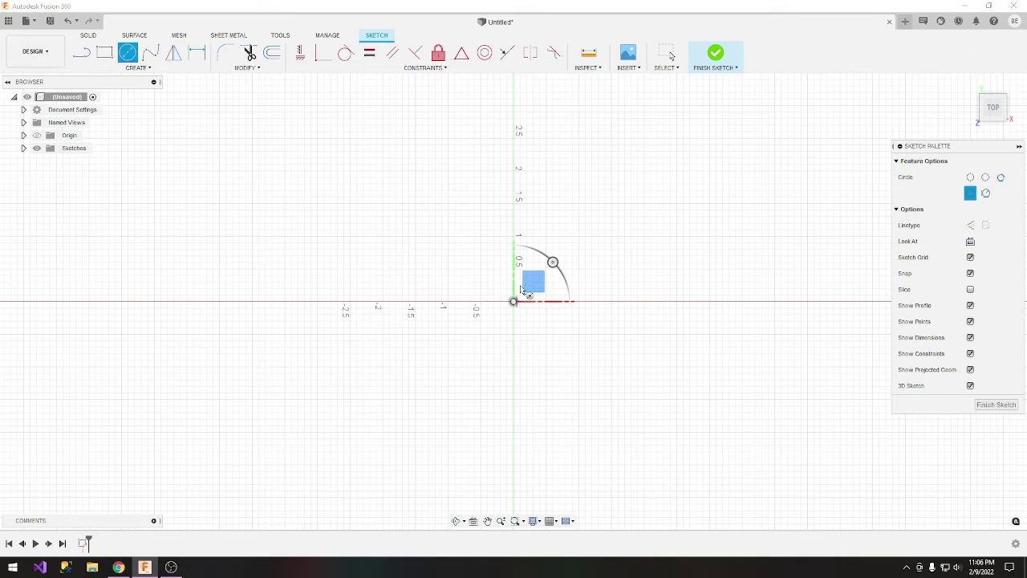
left_click(517, 238)
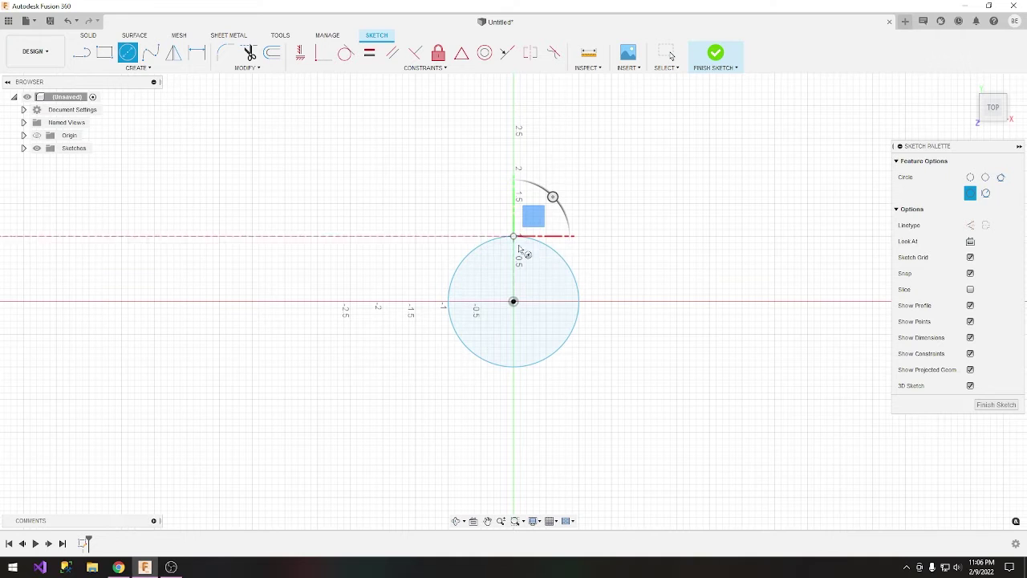
Draw a concentric inner circle with a 1.5 in diameter at the origin and finish the sketch.
left_click(514, 301)
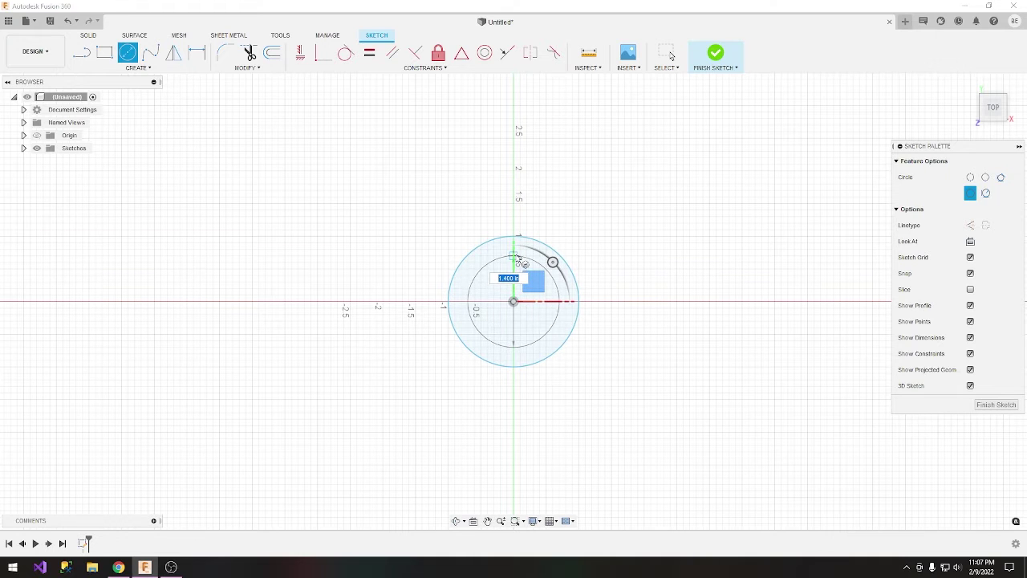
type("1.5")
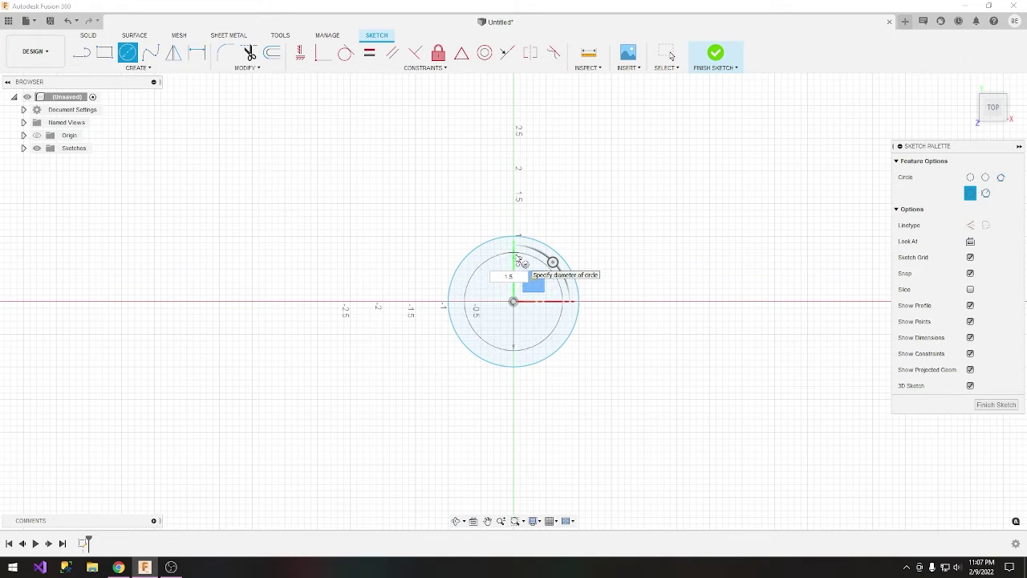
key("Return")
key("Escape")
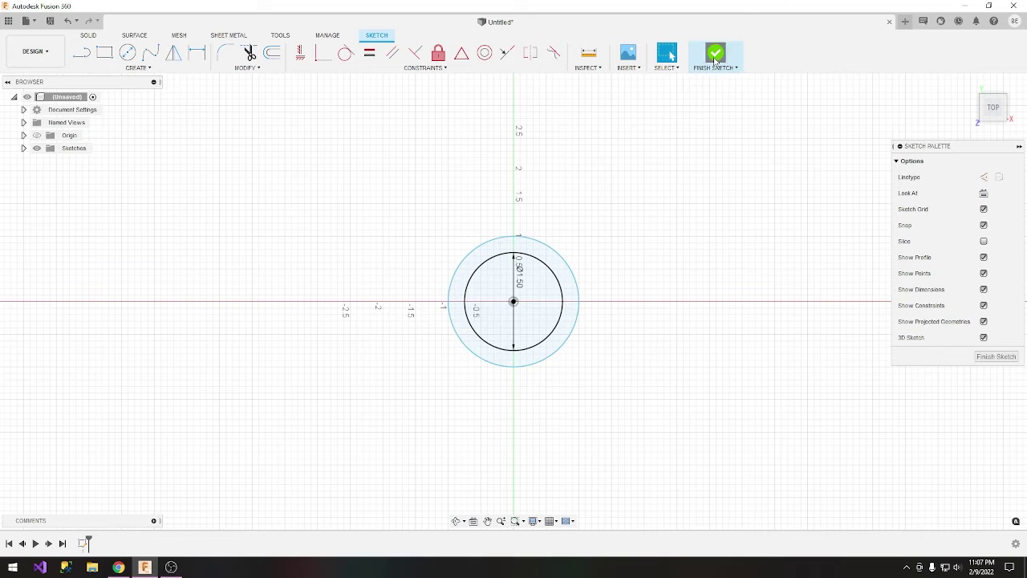
left_click(714, 62)
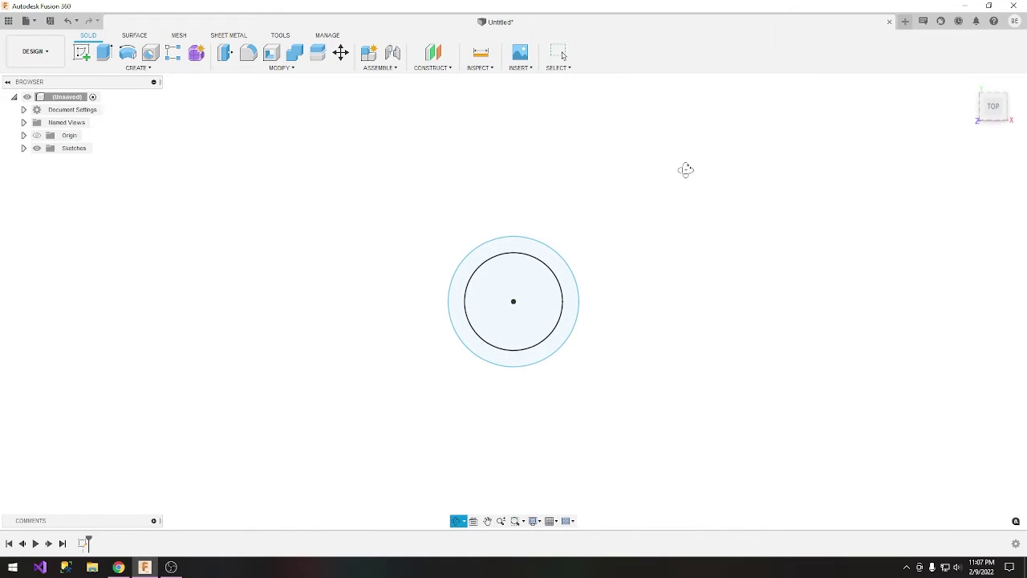
Extrude the ring-shaped profile between the two circles 0.25 in upward as a new body.
middle_click_drag(685, 167, 685, 117, "shift")
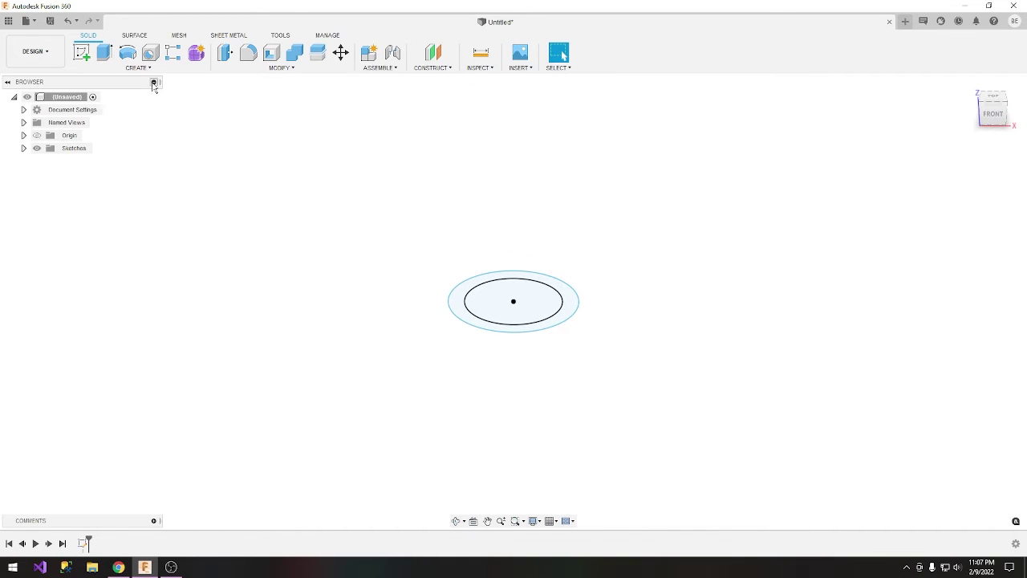
left_click(105, 55)
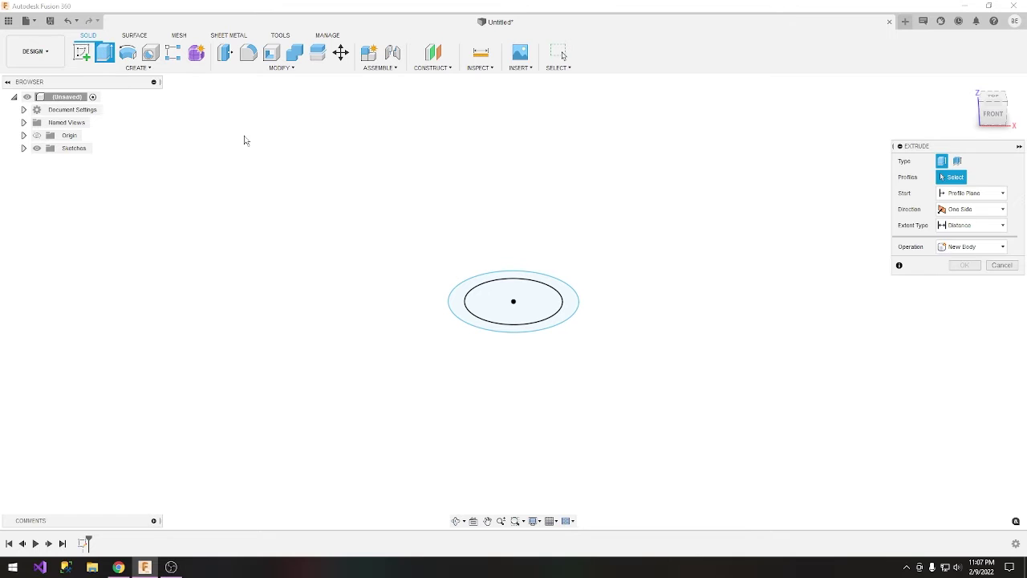
left_click(463, 302)
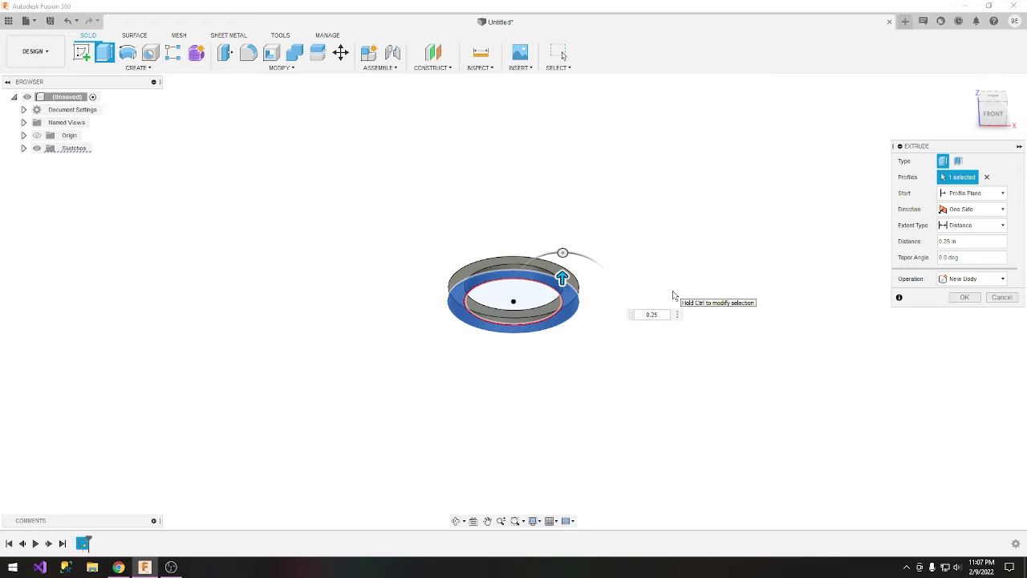
key("Return")
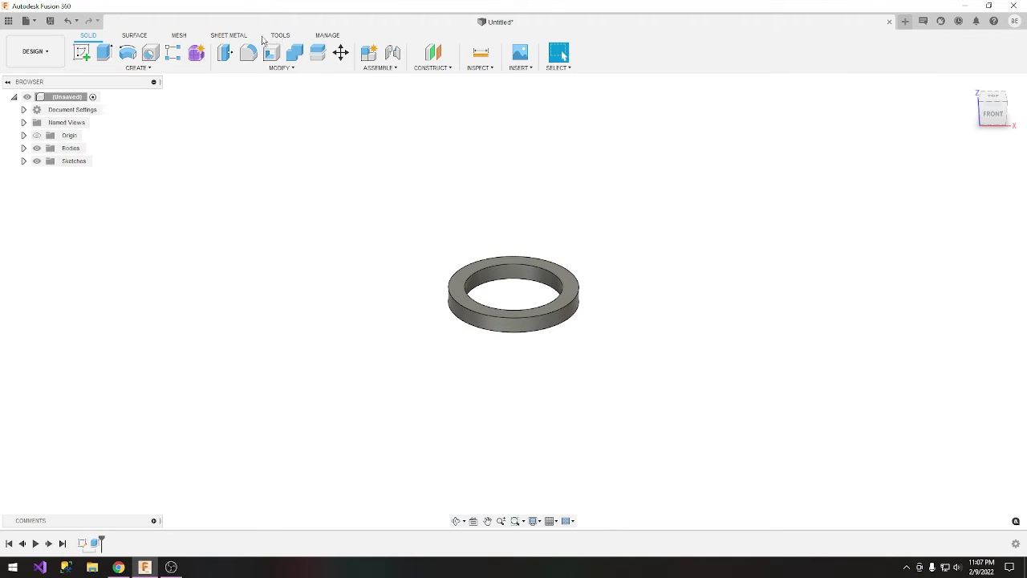
Fillet all four inner and outer circular edges of the ring with a 0.10 in radius.
mouse_move(656, 275)
middle_mouse_down("shift")
mouse_move(685, 243)
mouse_move(717, 257)
mouse_move(651, 263)
mouse_move(665, 264)
middle_mouse_up("shift")
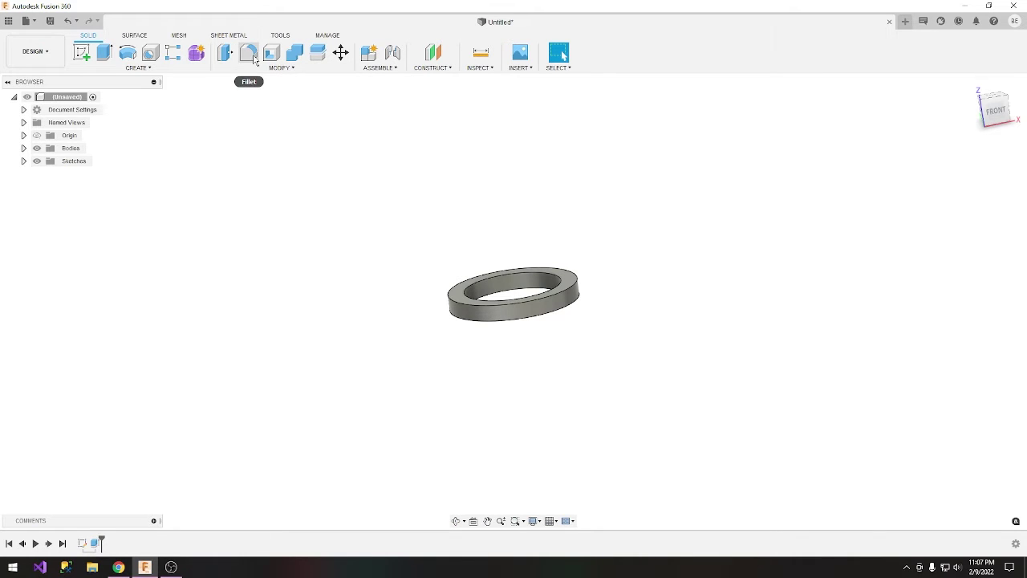
left_click(251, 54)
left_click(452, 290)
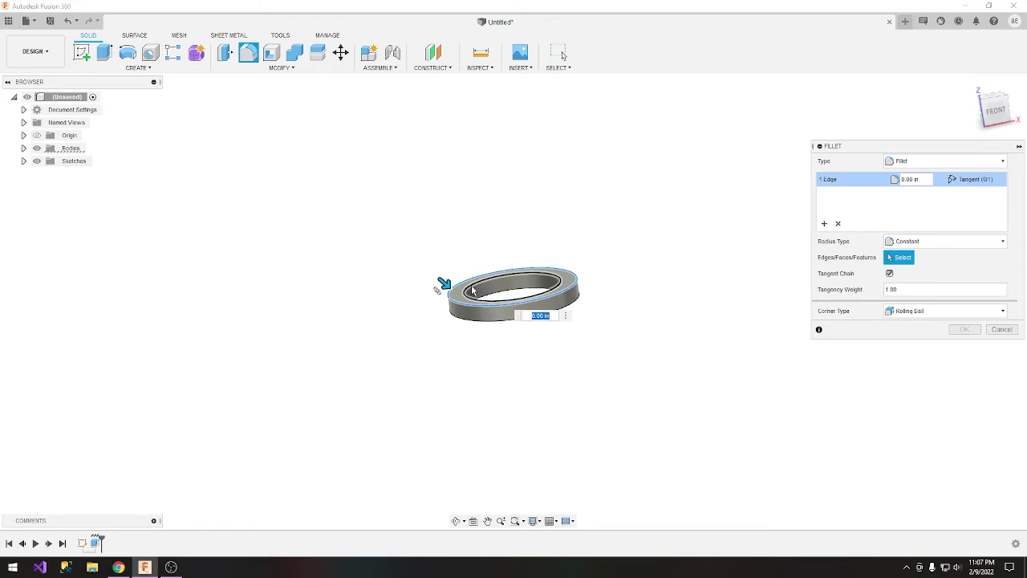
left_click(480, 302)
left_click(466, 298)
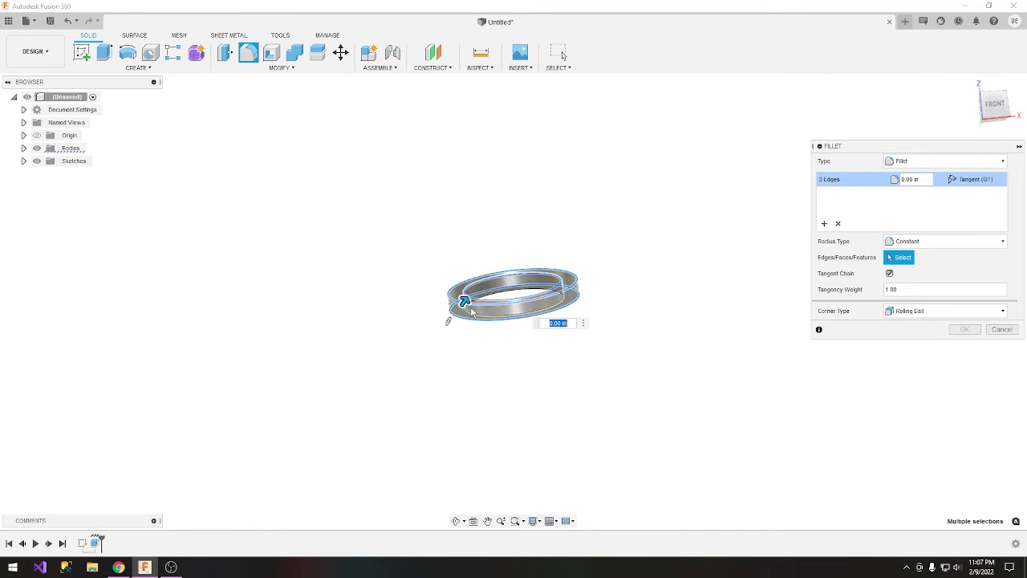
left_click(469, 305)
middle_click_drag(471, 306, 491, 317, "shift")
left_click_drag(475, 316, 472, 312)
middle_click_drag(646, 298, 631, 332, "shift")
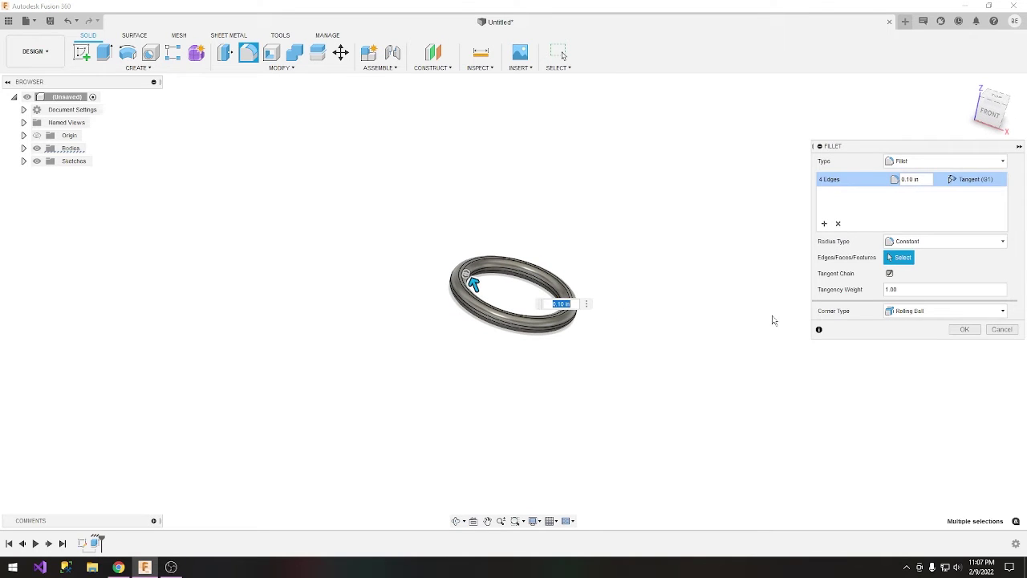
left_click(965, 330)
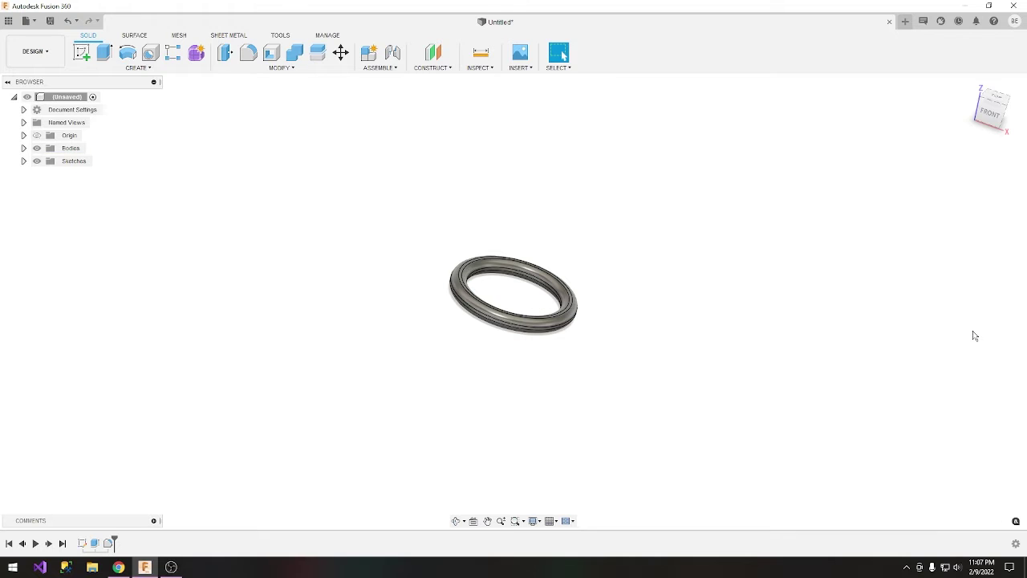
middle_click_drag(737, 314, 674, 324, "shift")
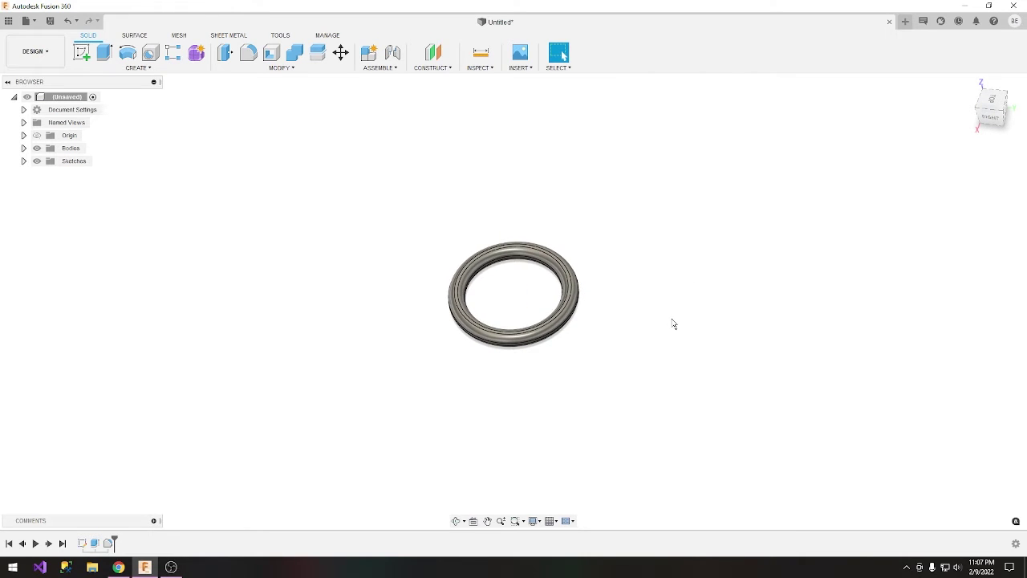
left_click(81, 52)
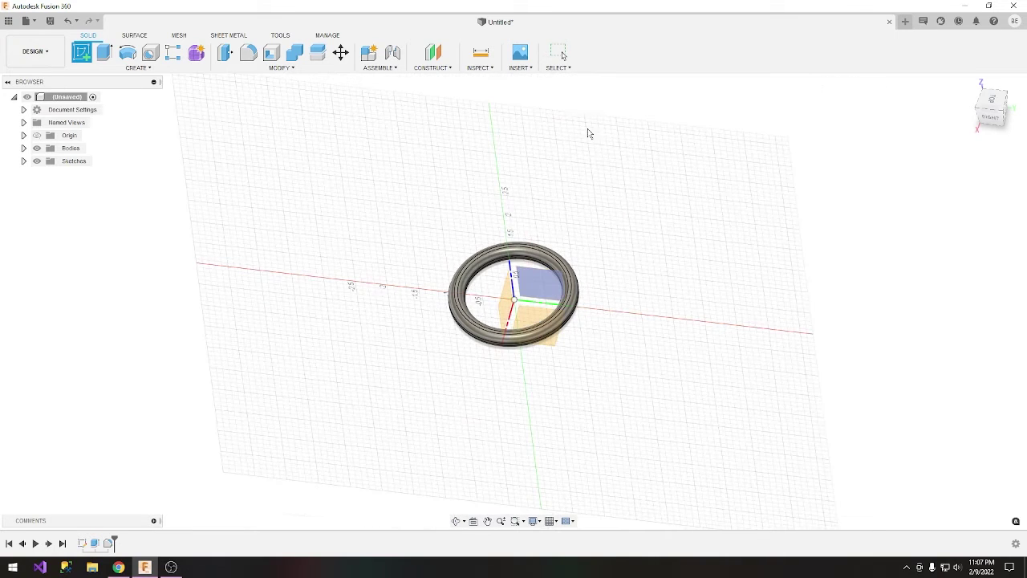
left_click(558, 52)
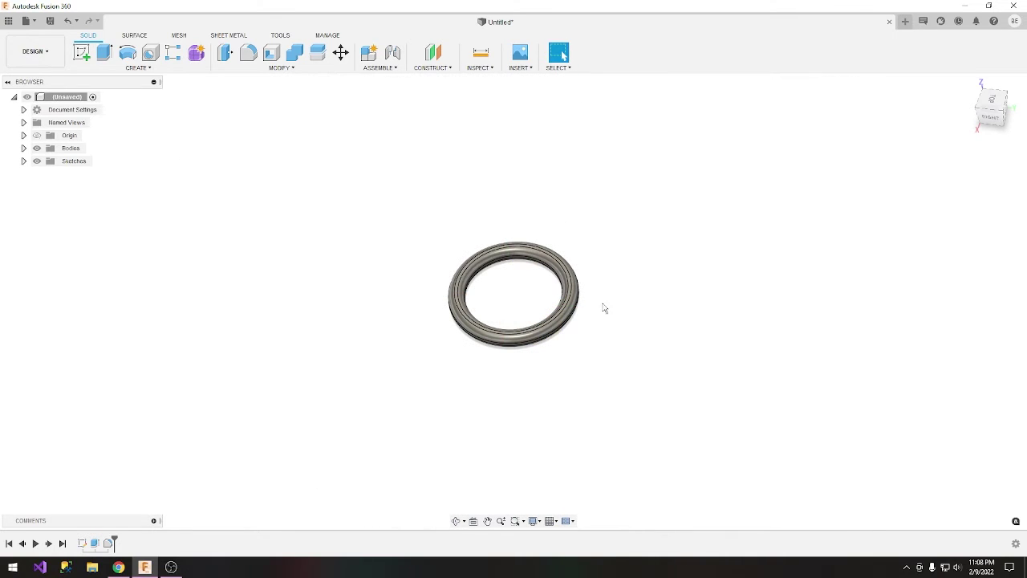
Copy the ring body and paste a duplicate of it into the design.
left_click(23, 149)
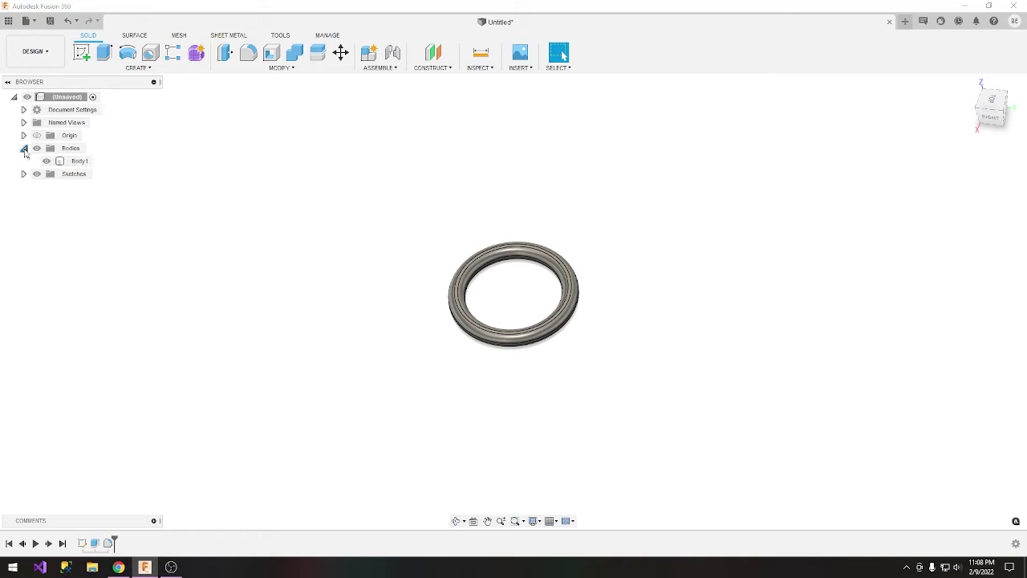
left_click(61, 163)
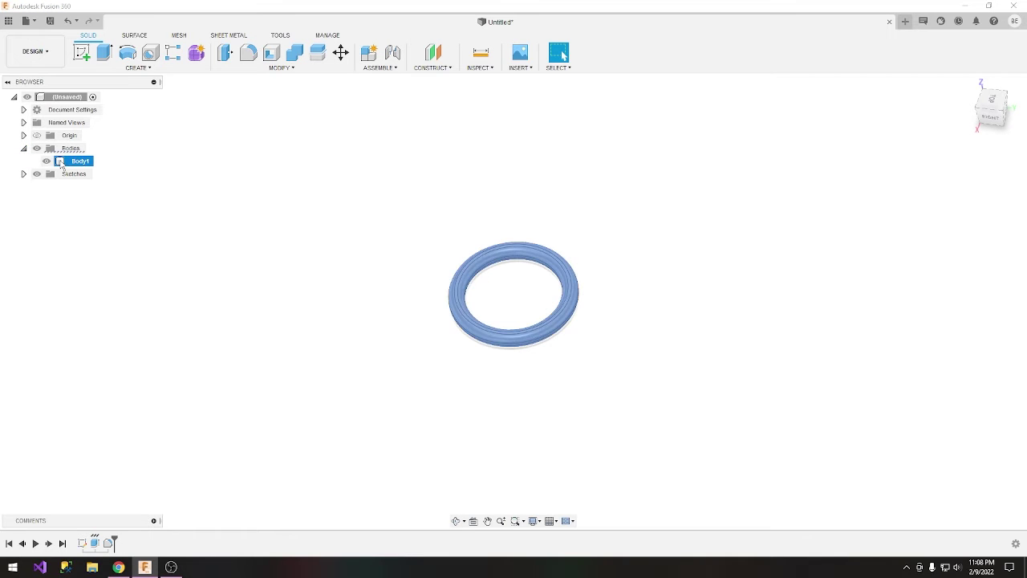
right_click(61, 163)
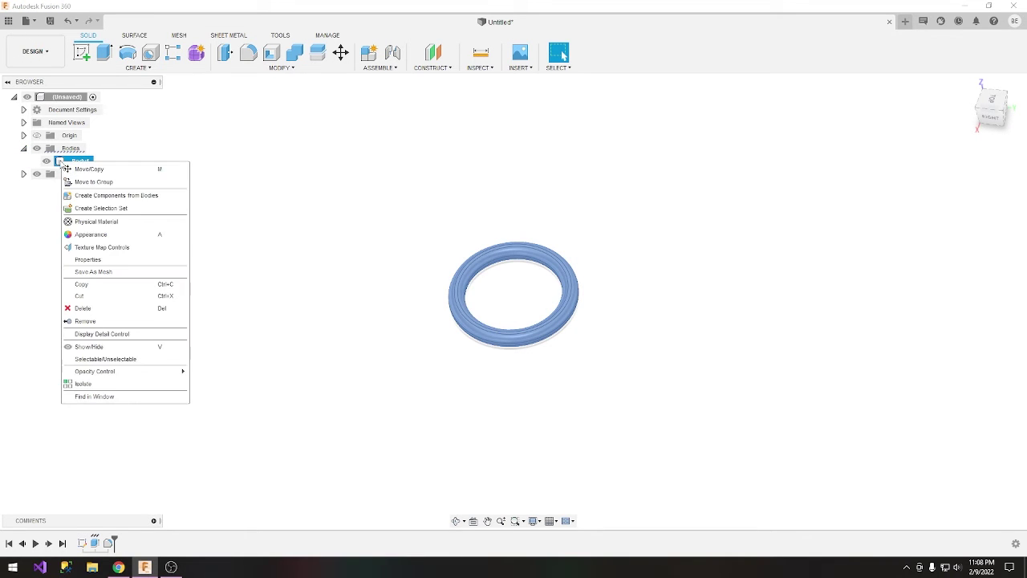
left_click(82, 284)
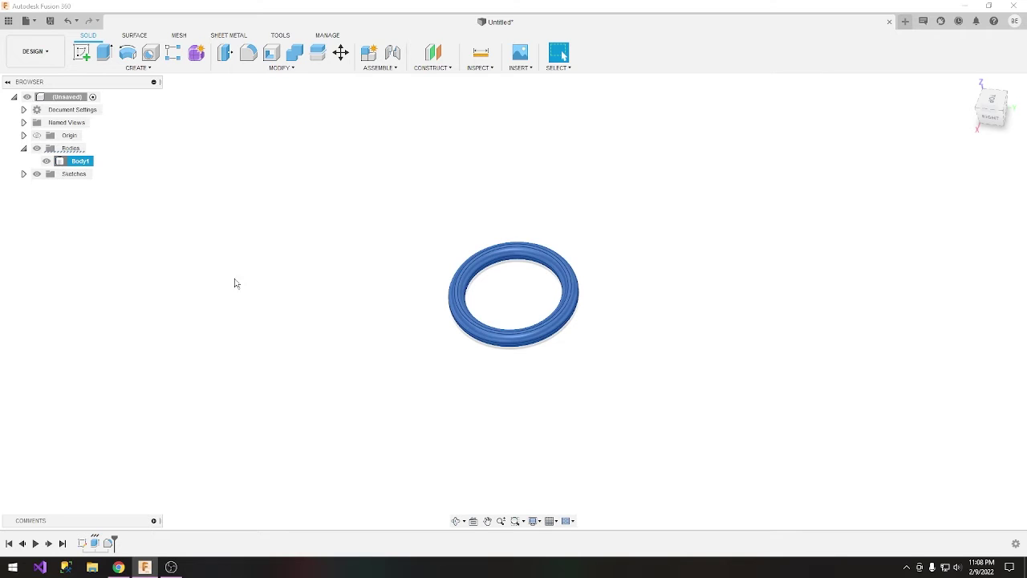
right_click(297, 288)
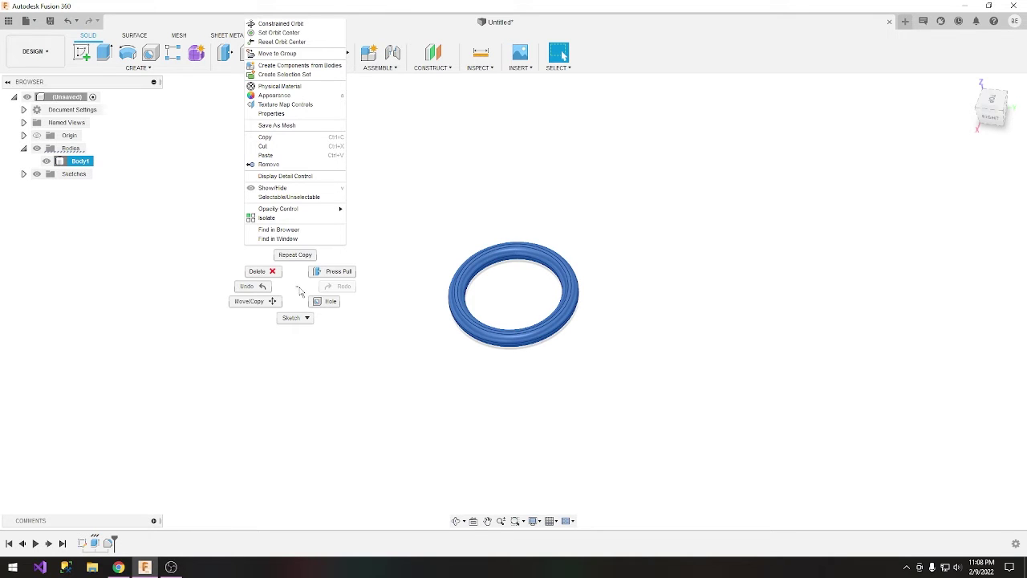
left_click(266, 155)
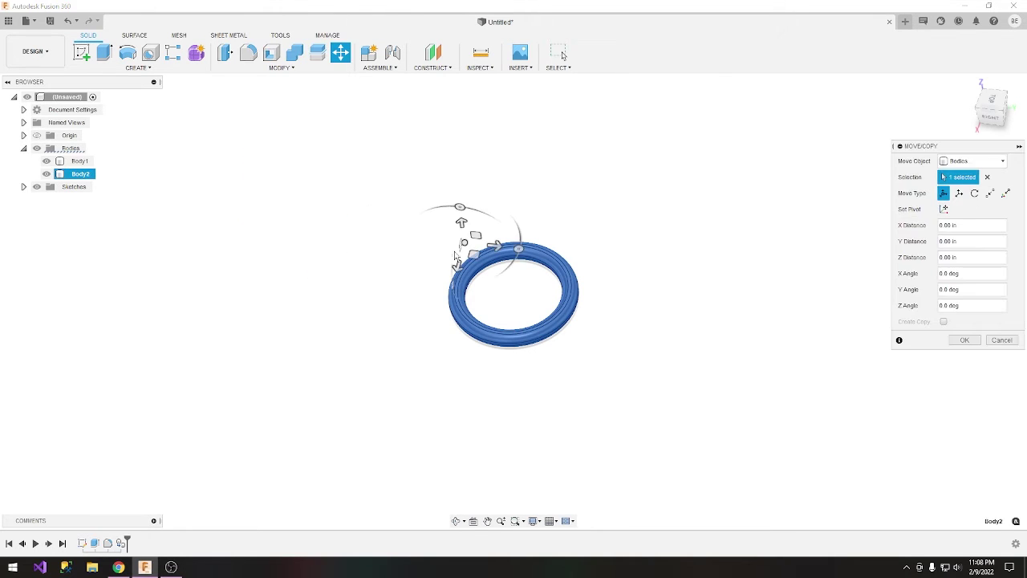
Tilt the duplicated ring and shift it, including -0.50 in along its Z direction, so that it interlocks with the original ring.
middle_click_drag(591, 287, 600, 266, "shift")
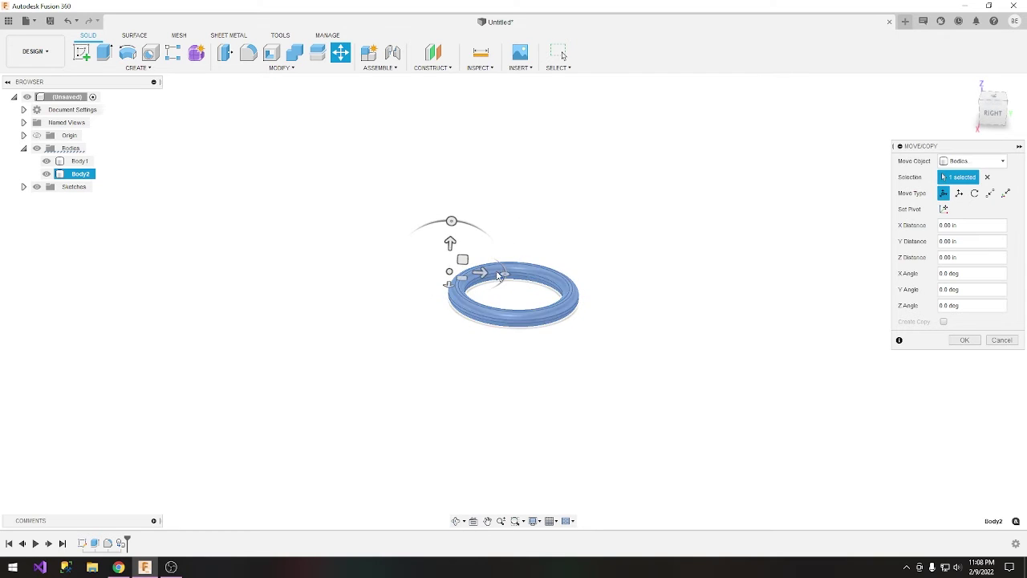
left_click(490, 273)
left_click_drag(490, 273, 552, 275)
middle_click_drag(594, 298, 673, 289, "shift")
left_click_drag(469, 265, 455, 291)
middle_click_drag(559, 295, 546, 309, "shift")
left_click_drag(455, 290, 475, 313)
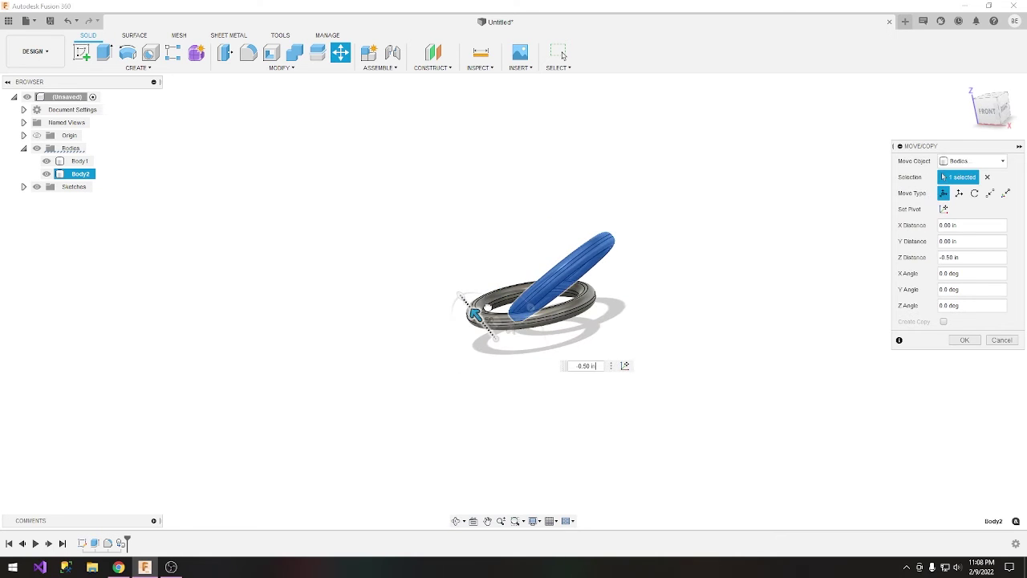
middle_click_drag(663, 283, 699, 358, "shift")
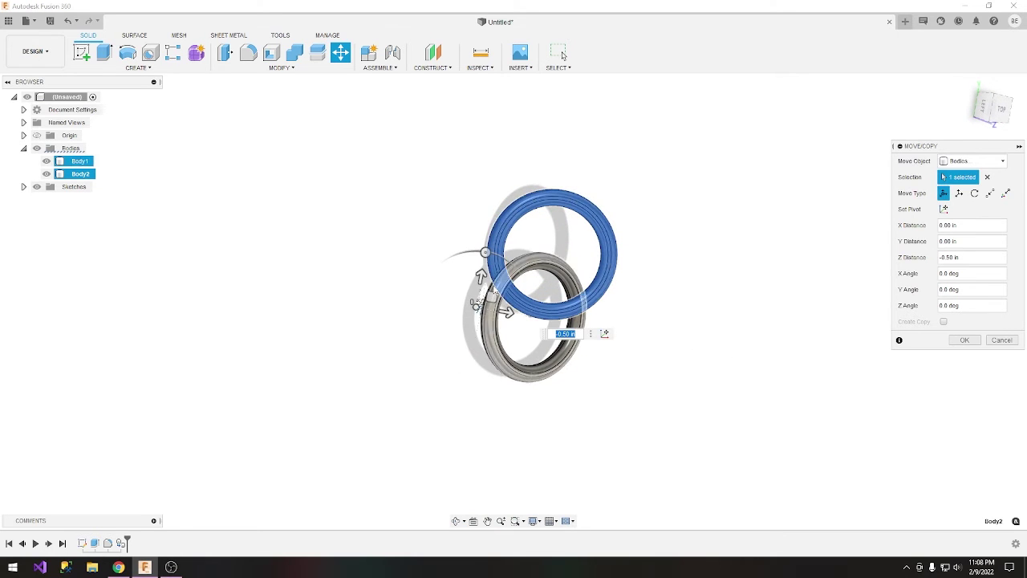
key("Escape")
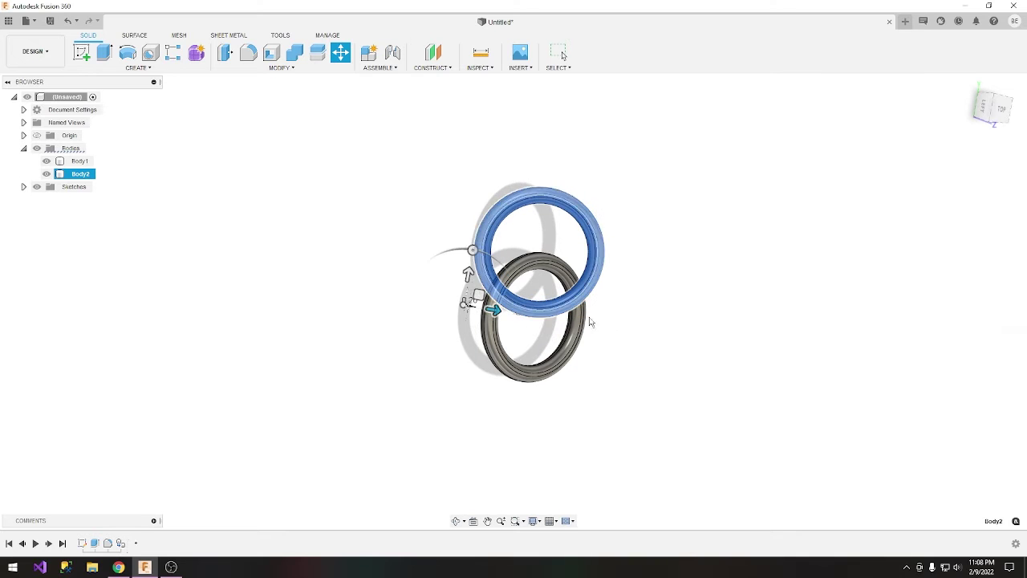
Paste a third ring, tilt it and move it 0.60 in along its Z direction so it links through the original ring's opposite side.
middle_click_drag(642, 278, 561, 294, "shift")
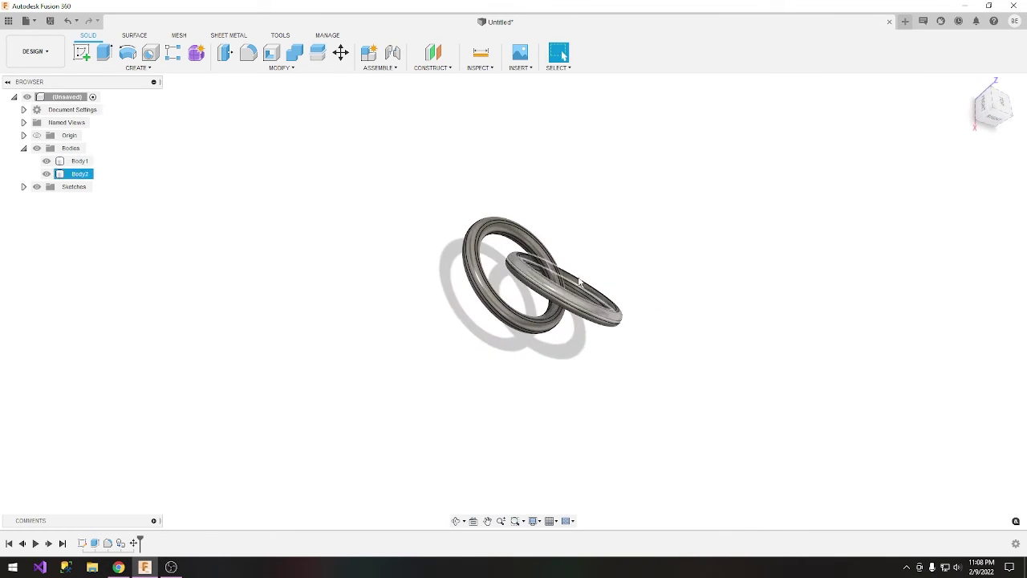
right_click(630, 199)
left_click(619, 299)
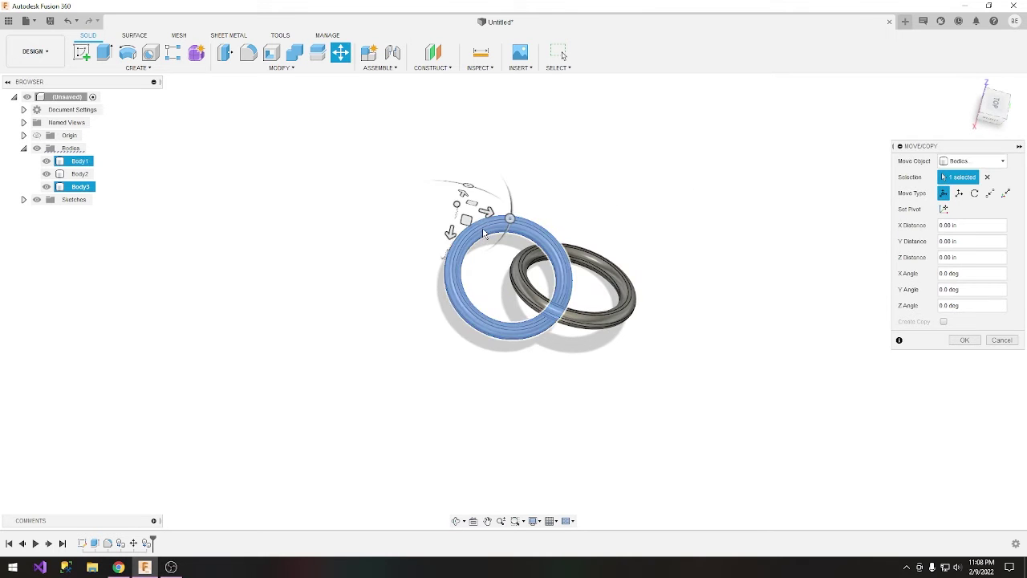
left_click_drag(482, 210, 406, 203)
middle_click_drag(457, 277, 509, 210, "shift")
left_click_drag(448, 255, 430, 272)
left_click_drag(430, 214, 461, 188)
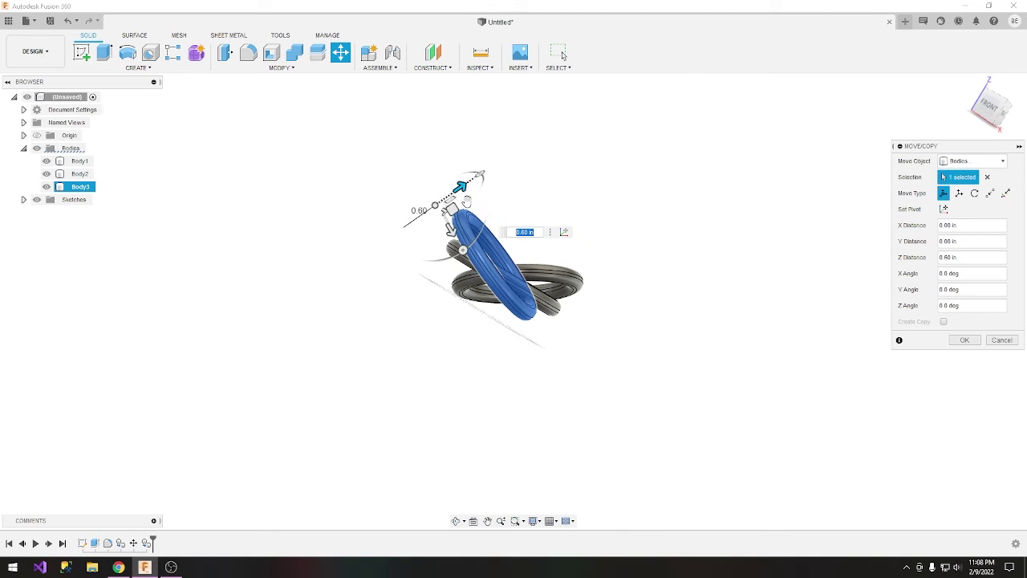
key("Return")
middle_click_drag(465, 203, 588, 203, "shift")
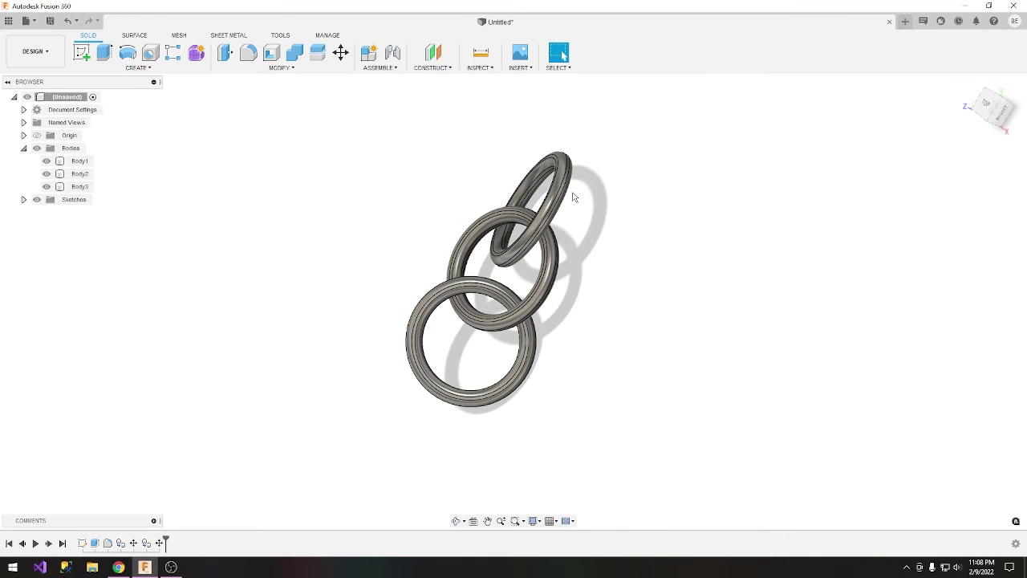
Create a new design and start a sketch on the horizontal XY plane.
left_click(27, 21)
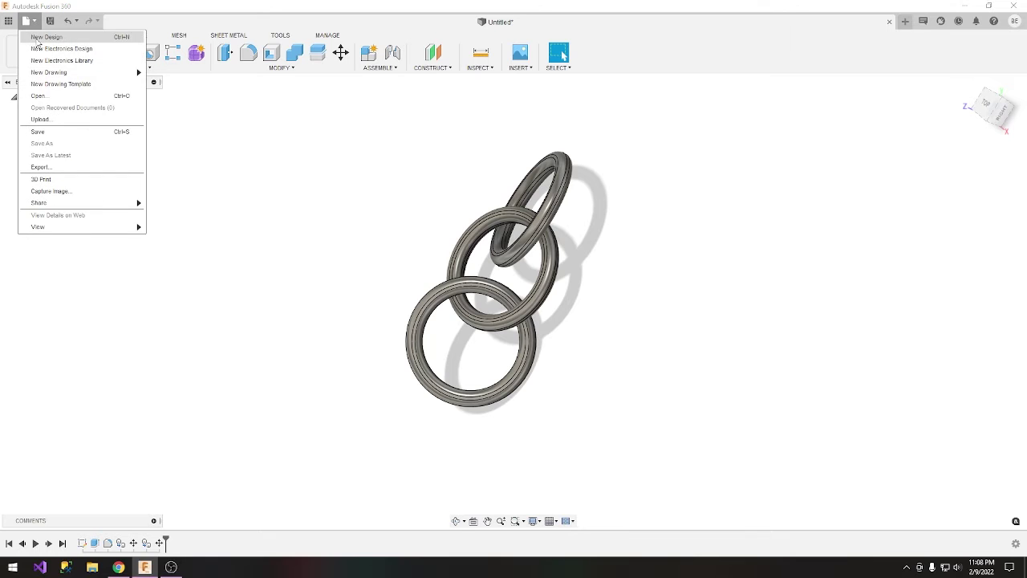
left_click(38, 37)
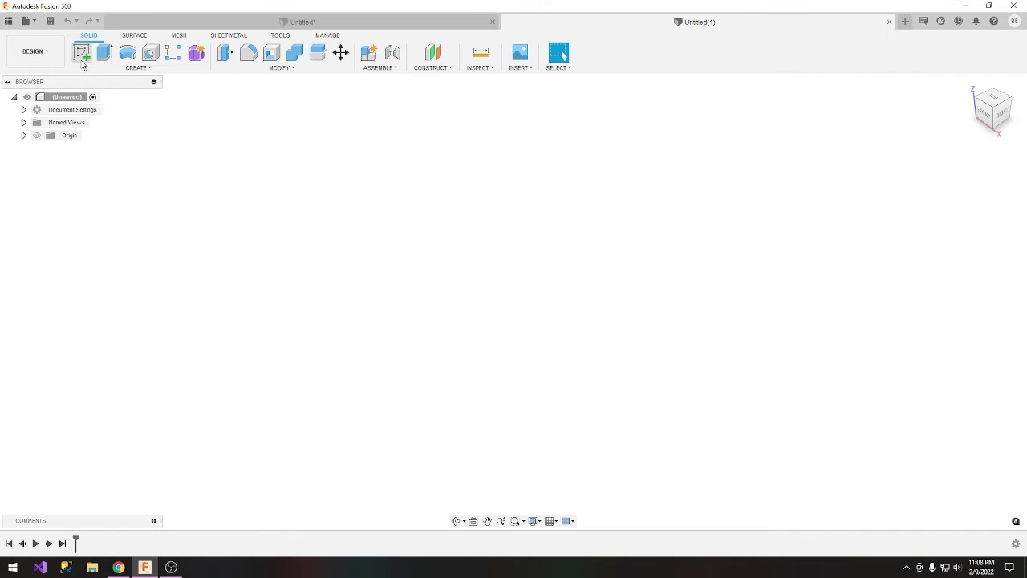
left_click(83, 56)
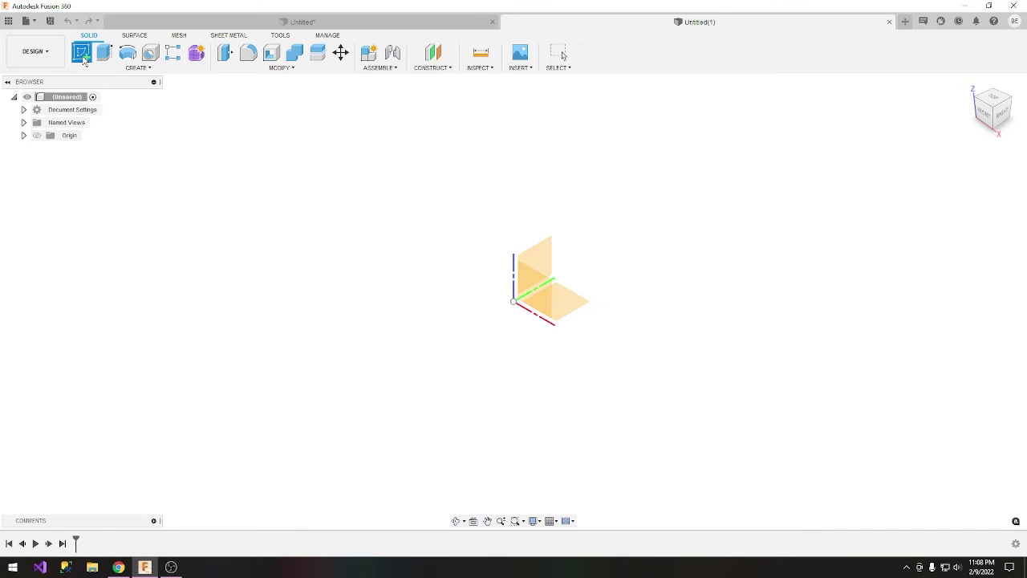
left_click(631, 235)
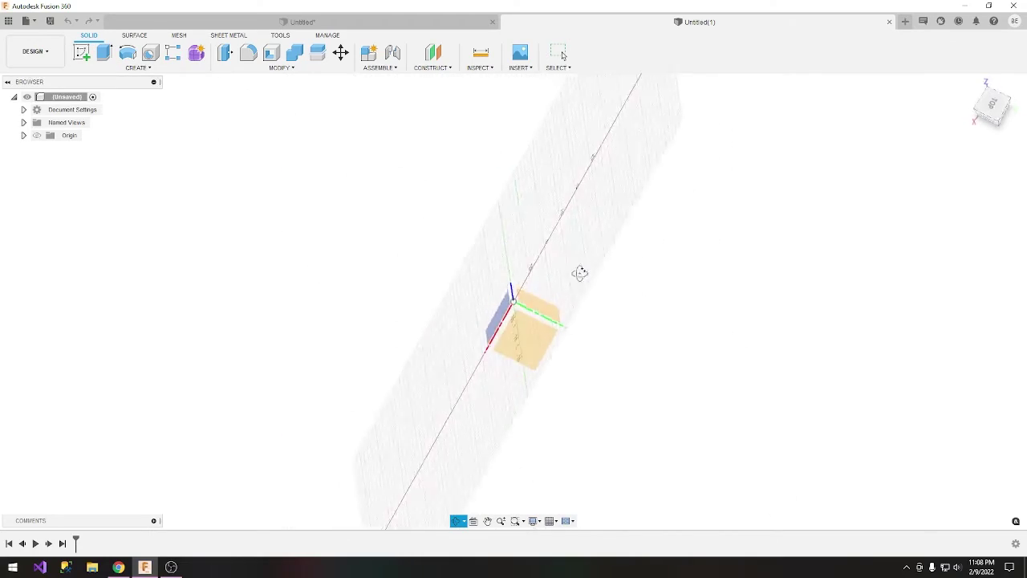
left_click(994, 108)
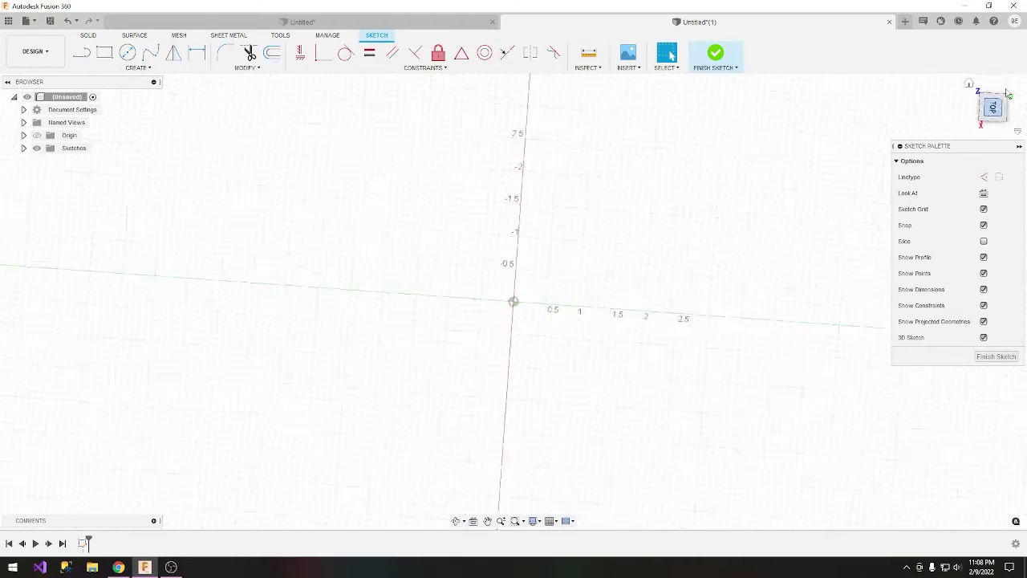
left_click(1012, 89)
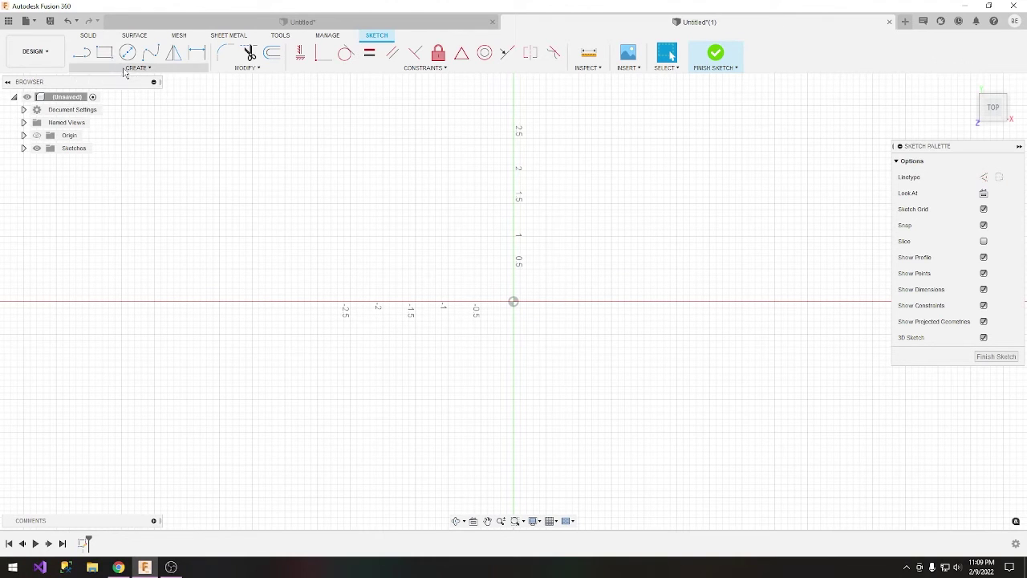
Sketch a center rectangle 2 in wide and 1.5 in high, centred on the origin.
left_click(125, 71)
mouse_move(117, 94)
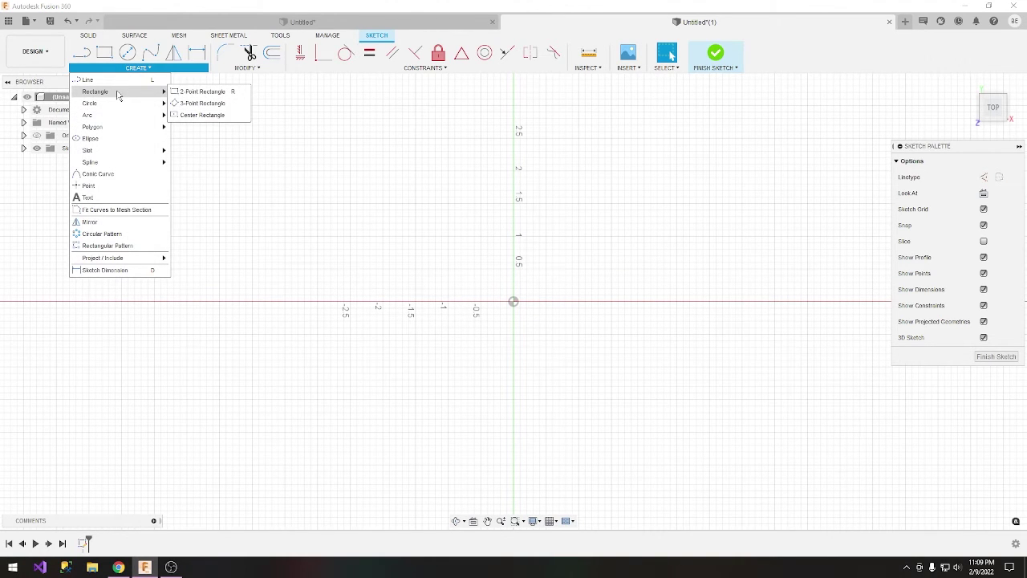
left_click(201, 116)
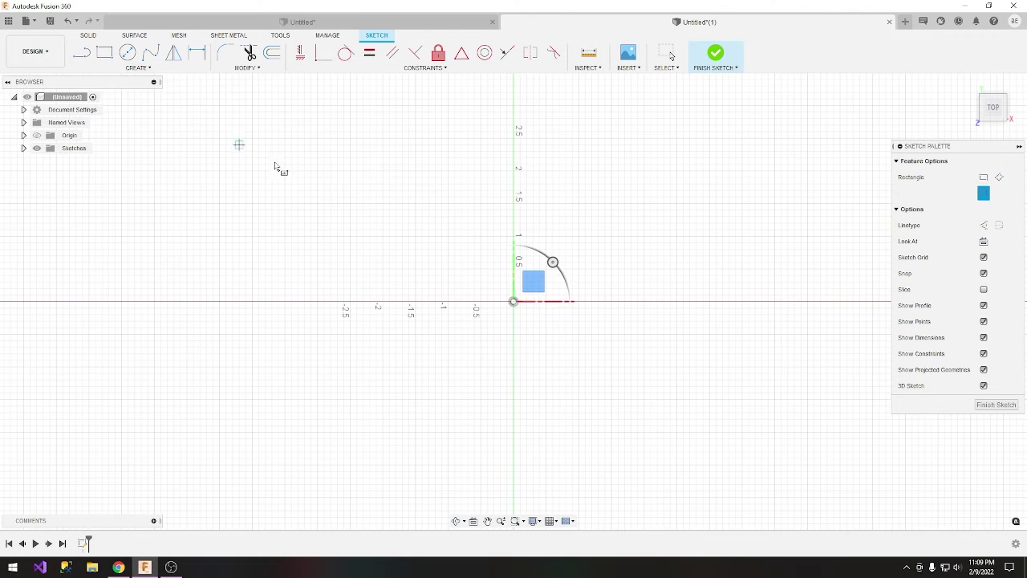
left_click(514, 302)
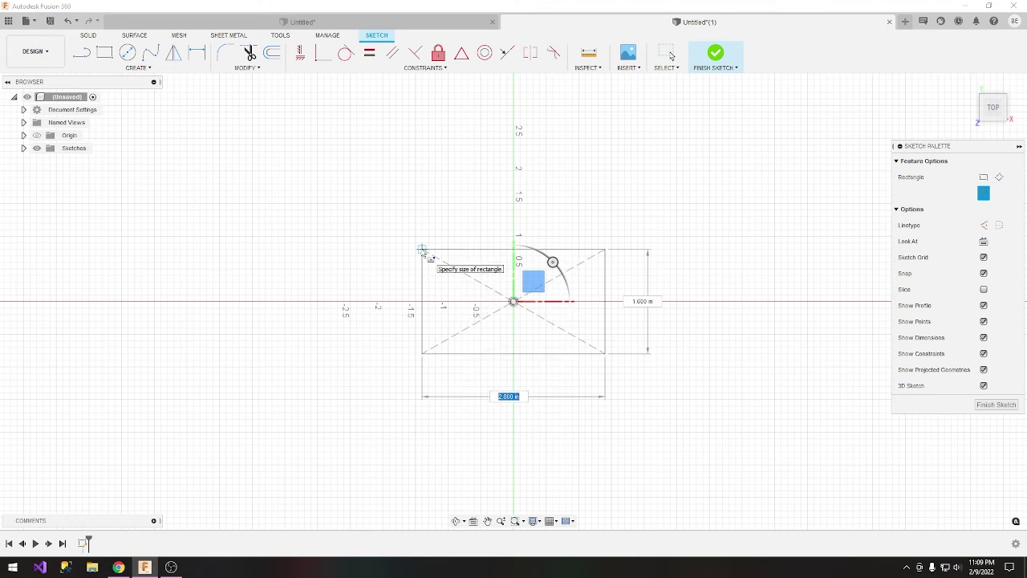
type("2")
key("Tab")
type("1")
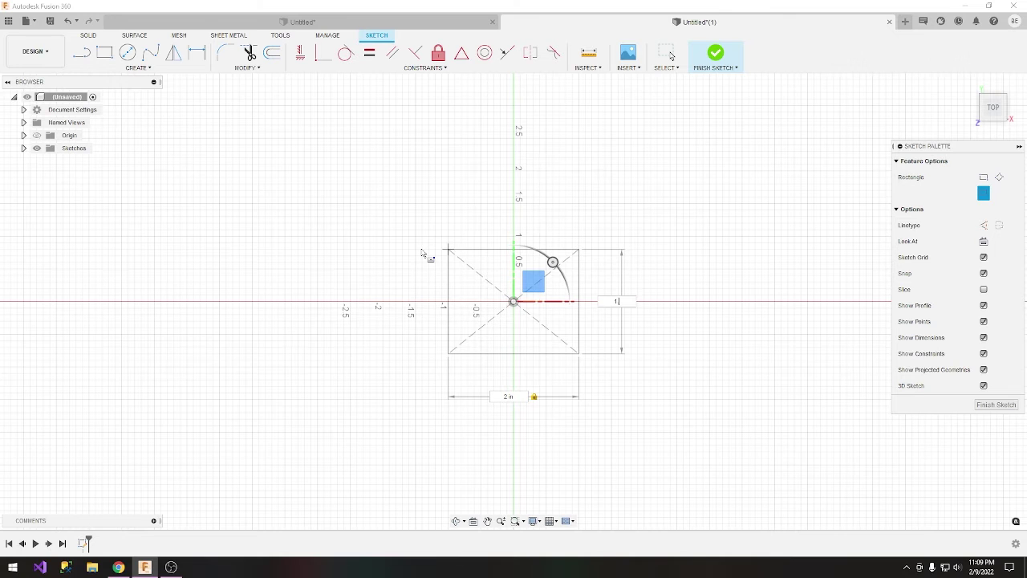
type(".5")
key("Tab")
key("Return")
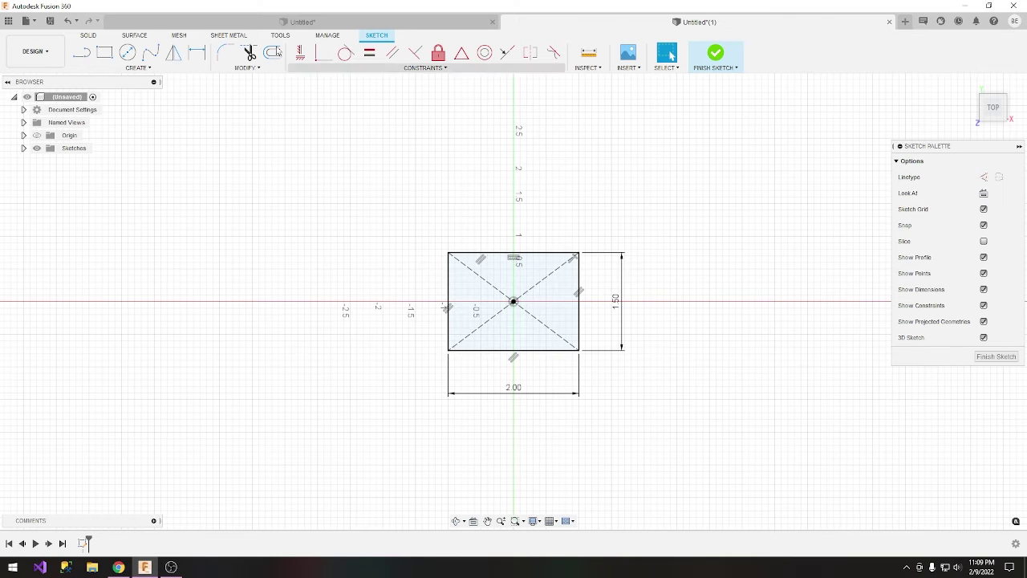
Sketch a second center rectangle on the origin, 1.75 in wide and 1.25 in high, inside the first one.
left_click(134, 68)
mouse_move(125, 95)
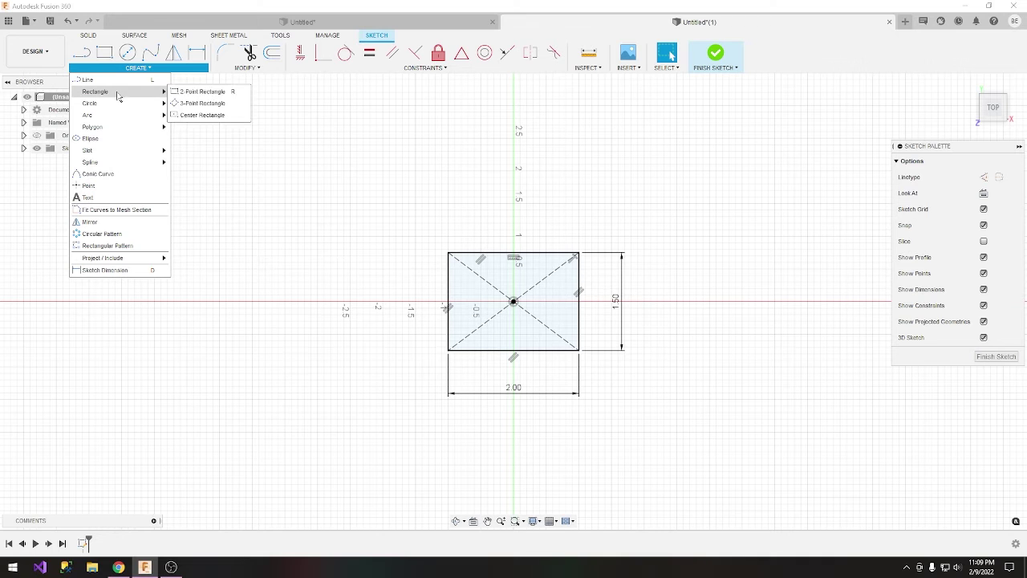
left_click(204, 116)
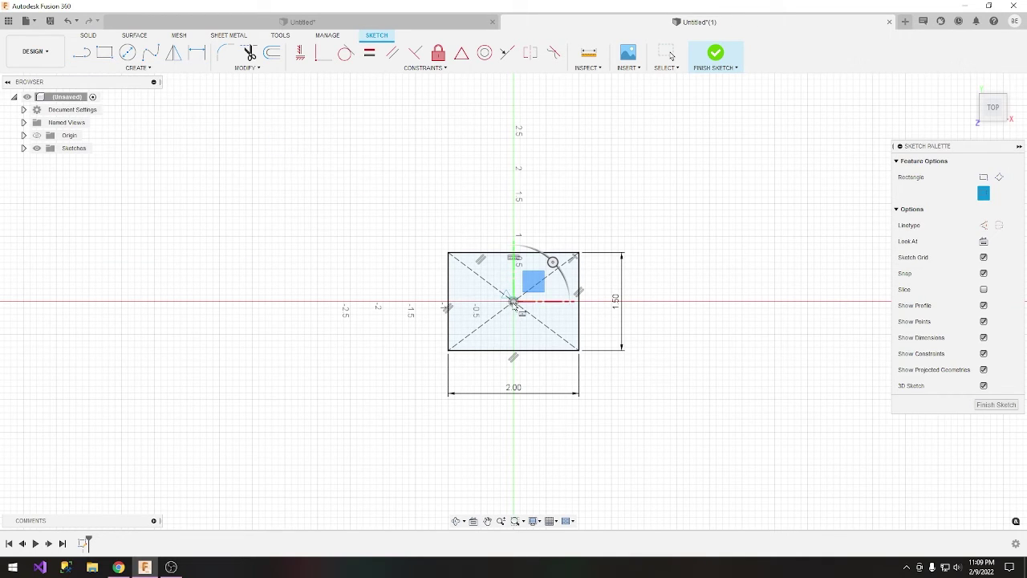
left_click(514, 303)
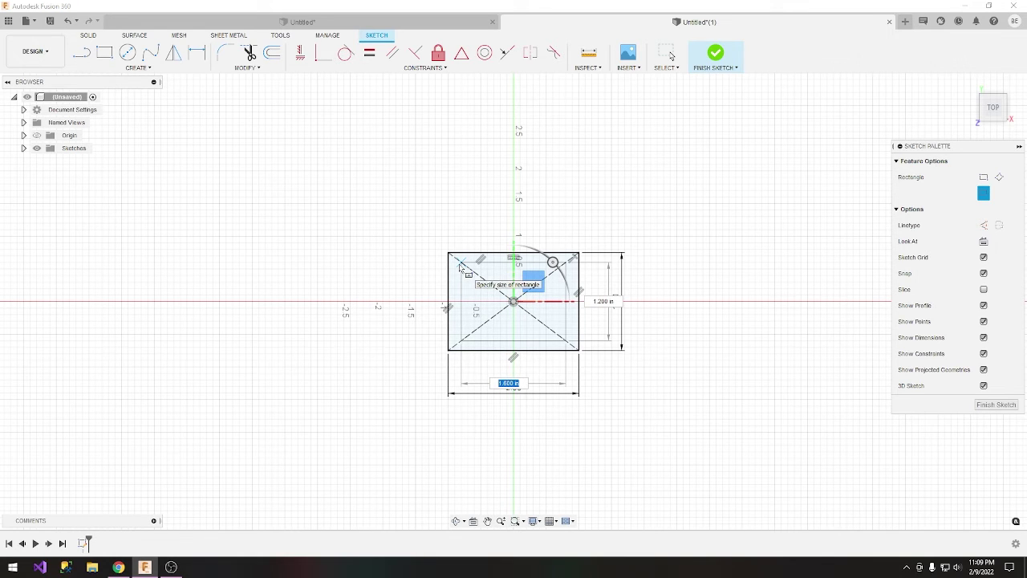
type("15")
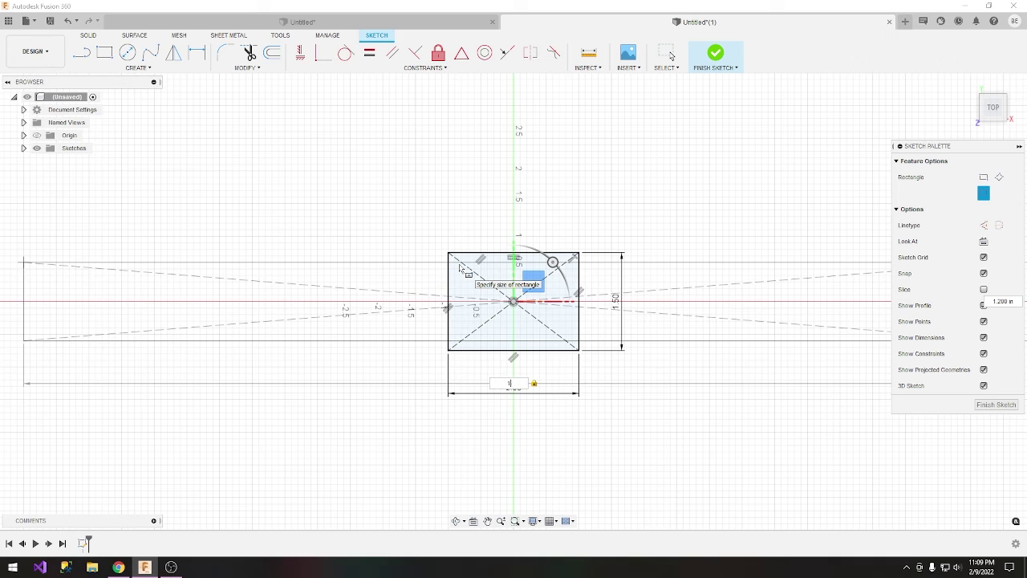
key("Tab")
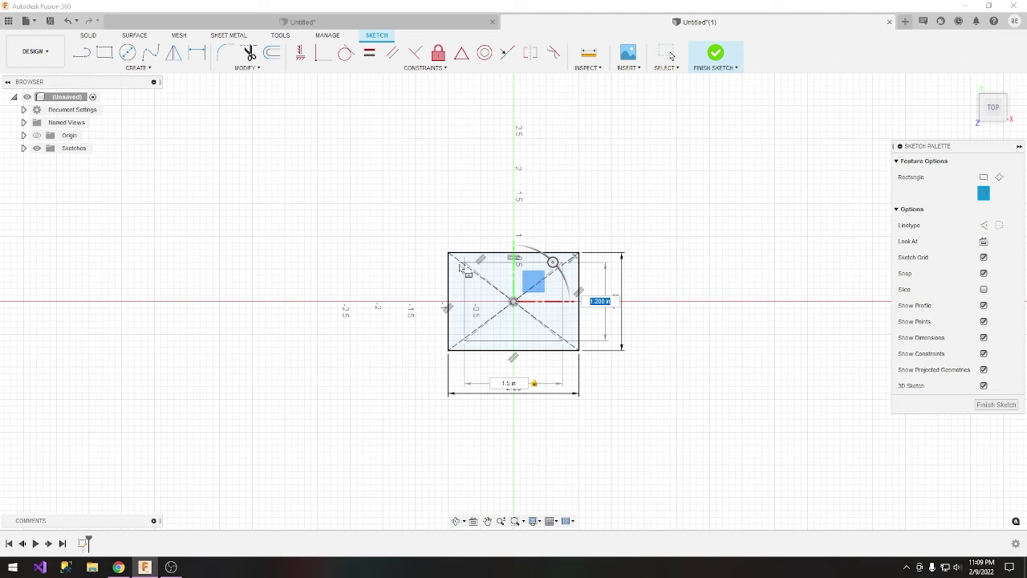
key("Tab")
type("1.75")
key("Tab")
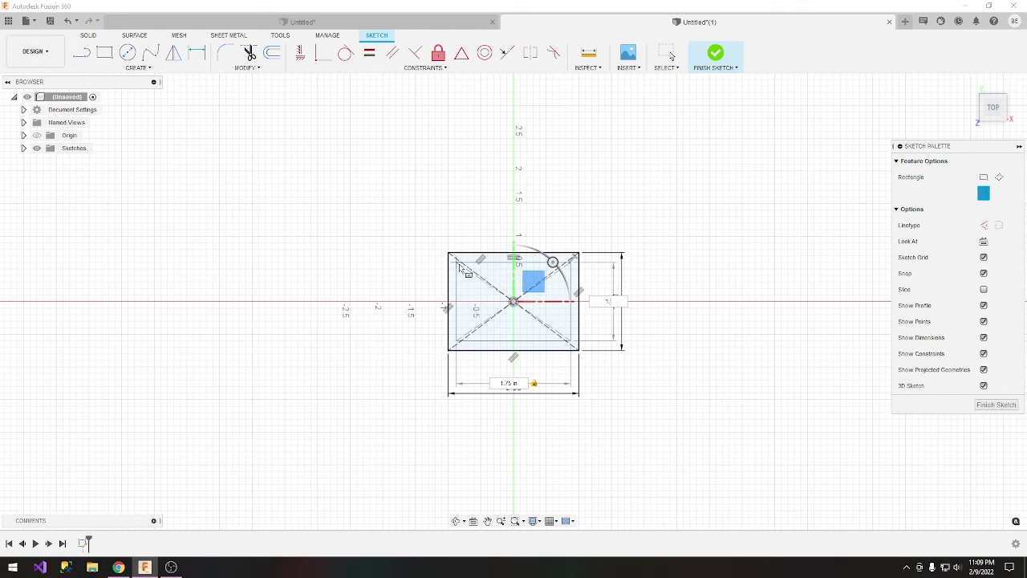
key("Tab")
key("Return")
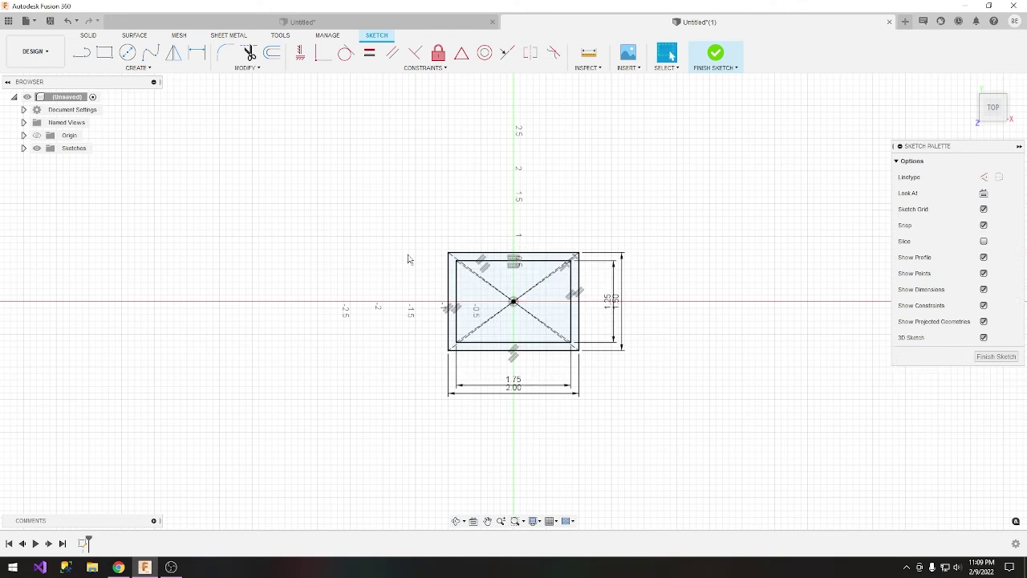
Finish the sketch and extrude the border between the two rectangles upward as a new body.
left_click(716, 55)
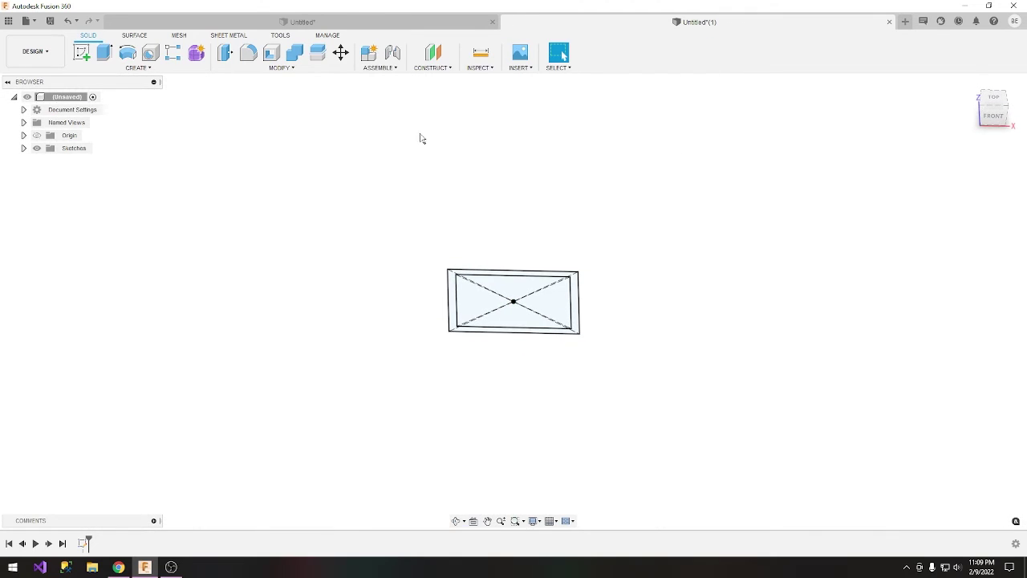
left_click(104, 53)
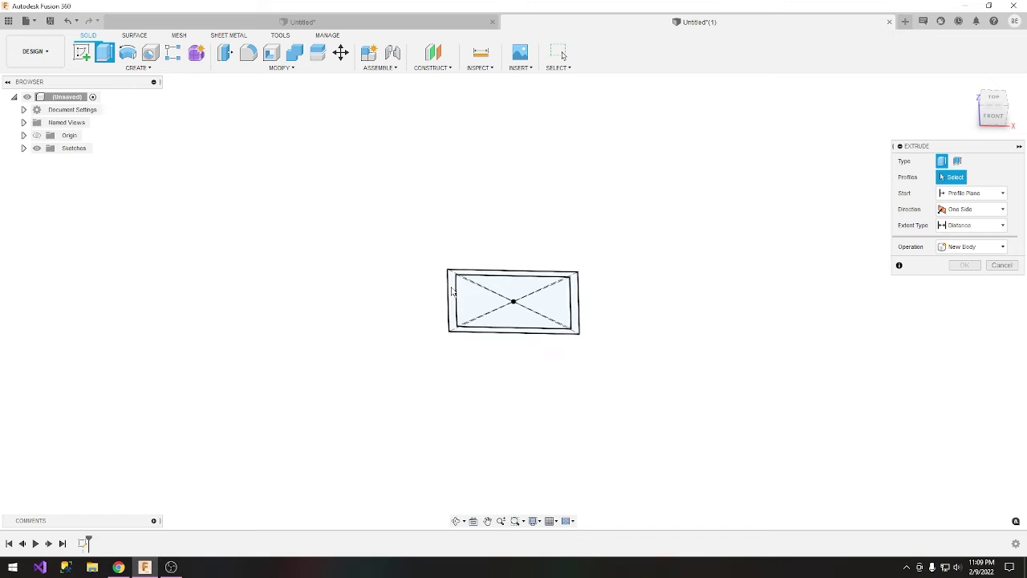
left_click(482, 293)
left_click_drag(513, 267, 515, 254)
key("Return")
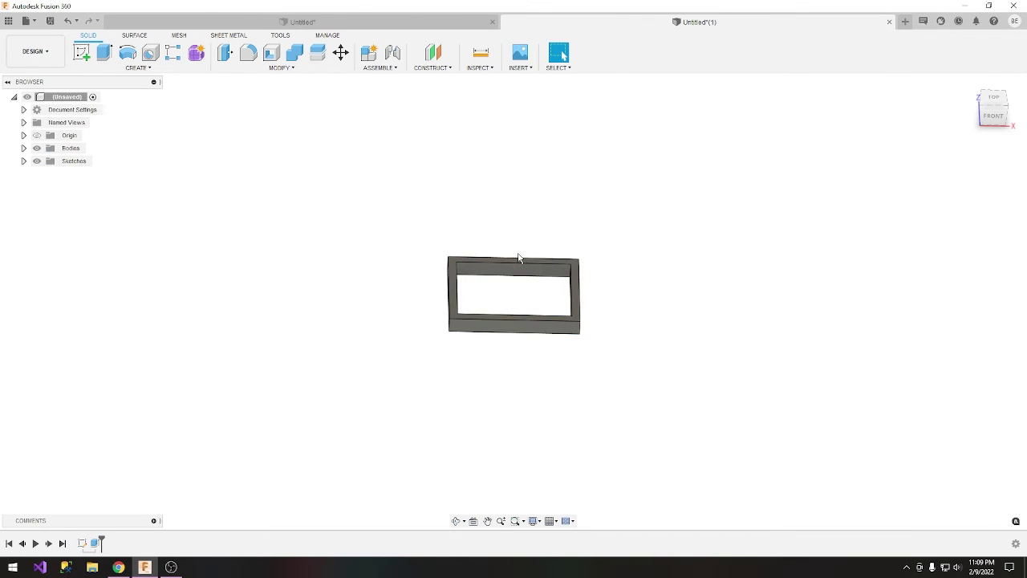
middle_click_drag(550, 227, 510, 267, "shift")
left_click_drag(511, 261, 543, 268)
key("Escape")
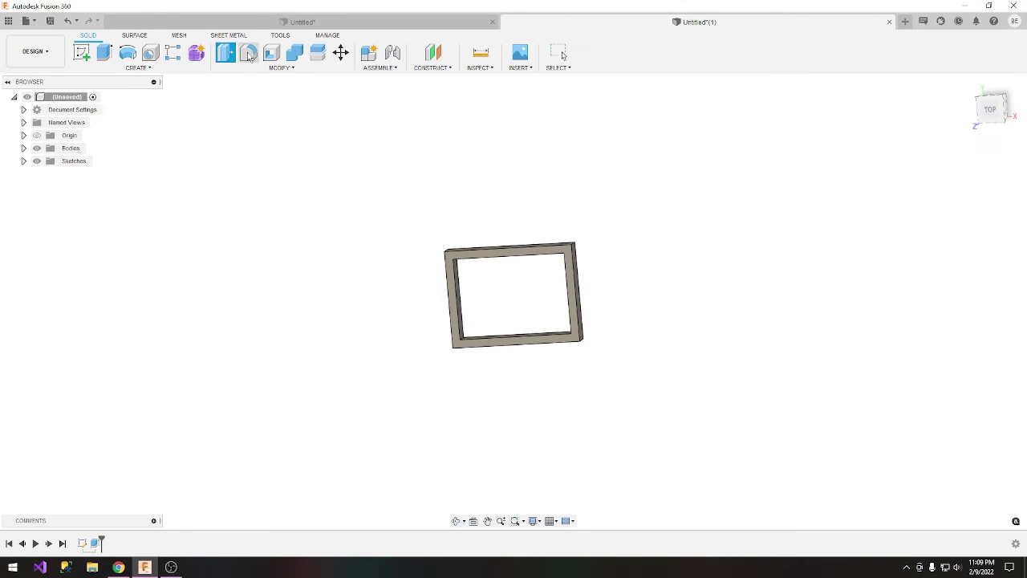
Fillet the four inner and four outer vertical corner edges of the rectangular frame with a 0.45 in radius.
left_click(248, 52)
middle_click_drag(493, 200, 480, 246, "shift")
left_click(469, 273)
middle_click_drag(513, 277, 513, 328, "shift")
left_click(547, 261)
left_click(472, 332)
left_click(550, 335)
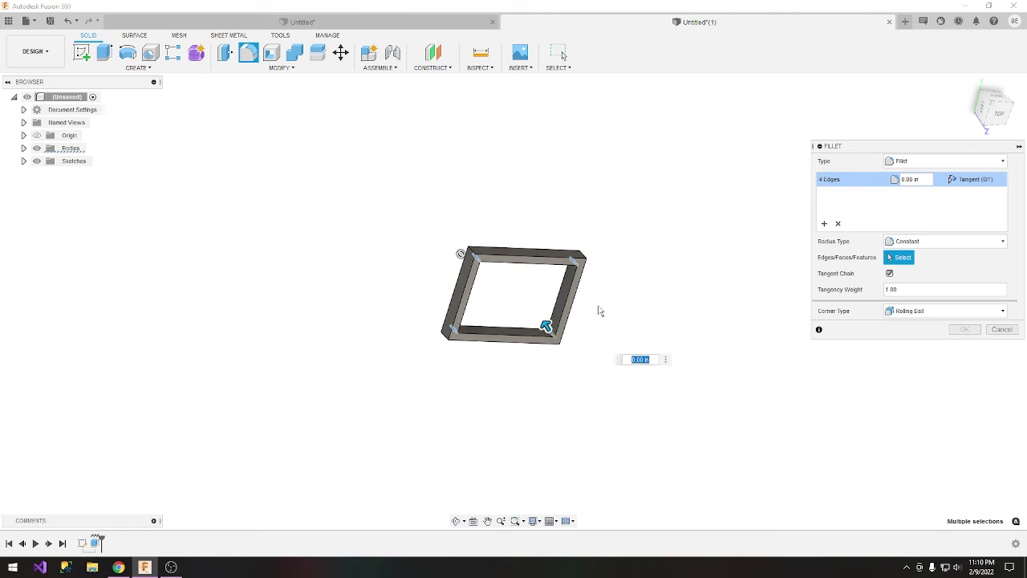
middle_click_drag(597, 310, 470, 284, "shift")
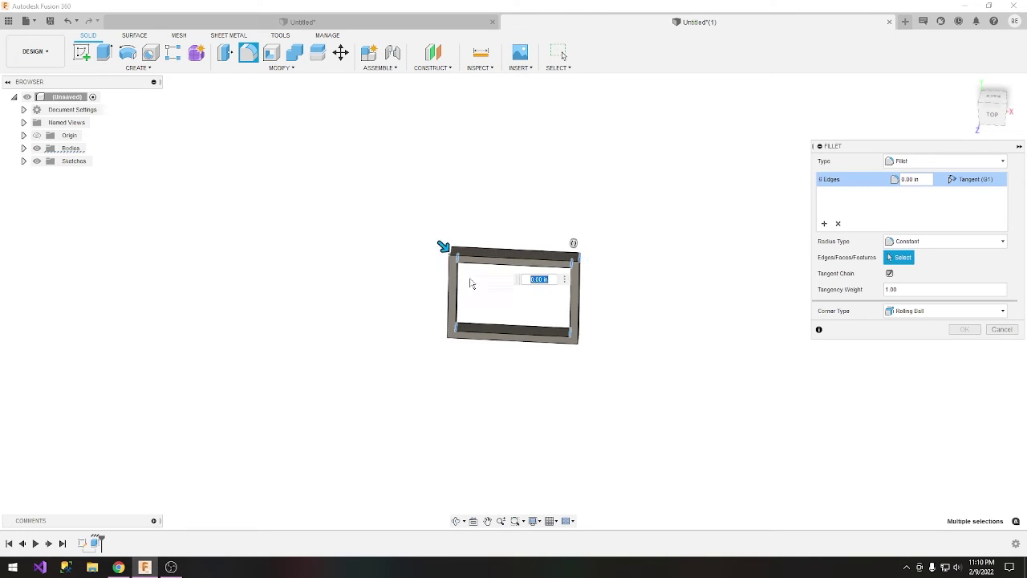
left_click(456, 324)
left_click(448, 333)
middle_click_drag(629, 344, 561, 347, "shift")
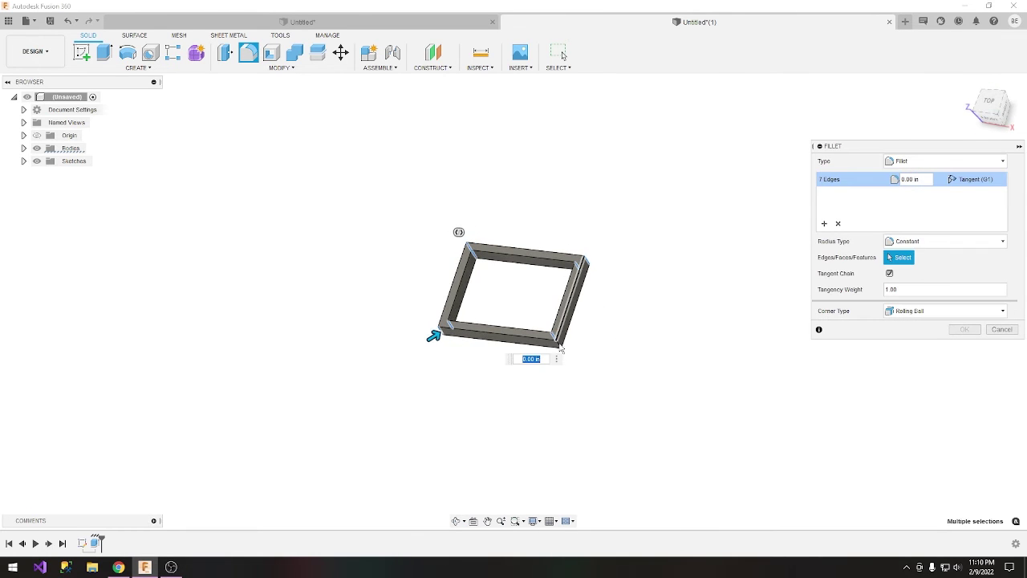
left_click(558, 344)
mouse_move(566, 354)
left_mouse_down()
mouse_move(552, 337)
mouse_move(559, 341)
left_mouse_up()
middle_click_drag(561, 337, 618, 358, "shift")
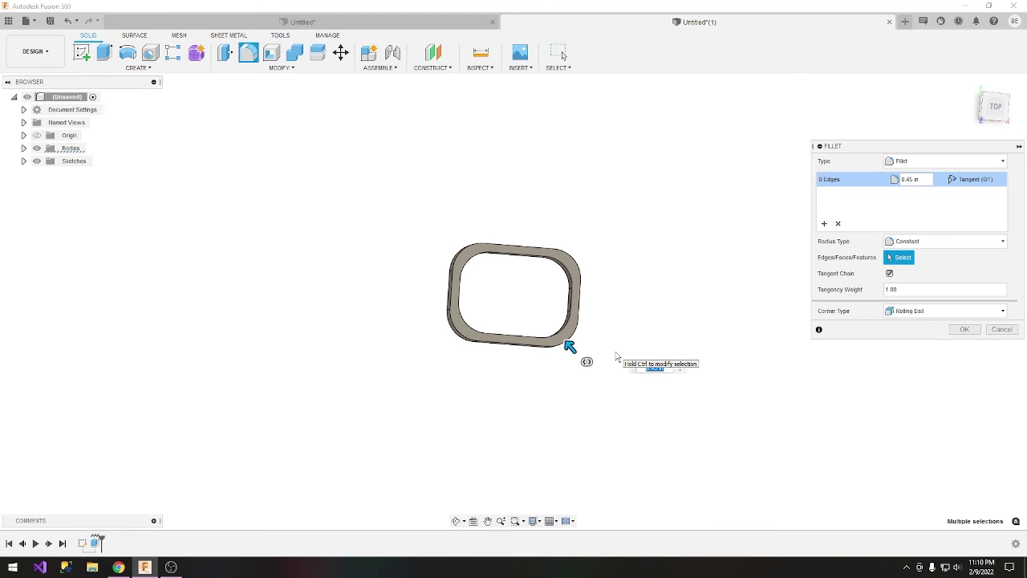
key("Return")
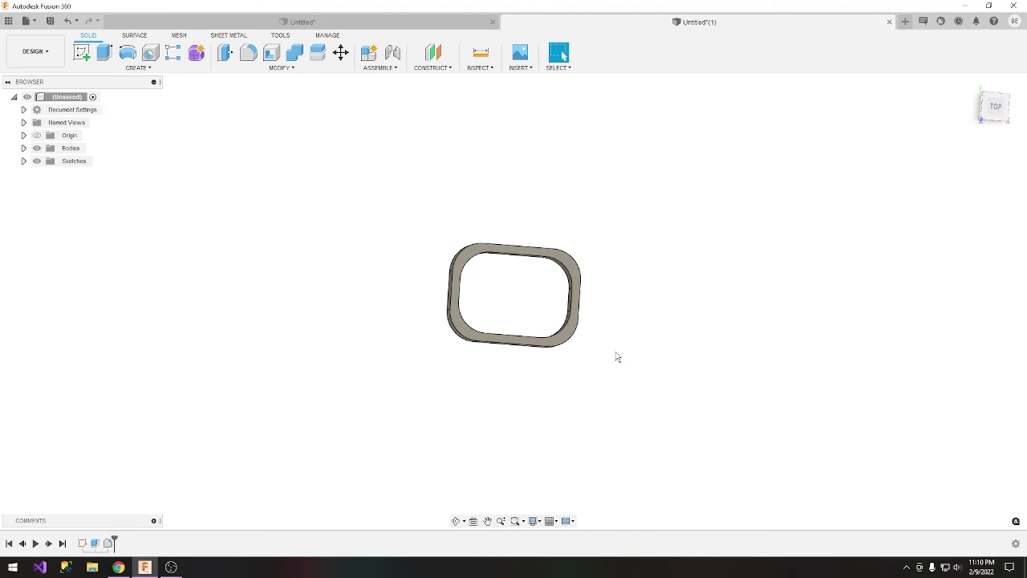
Fillet the inner and outer edge loops on both flat faces of the link with a small radius.
left_click(248, 53)
left_click(468, 239)
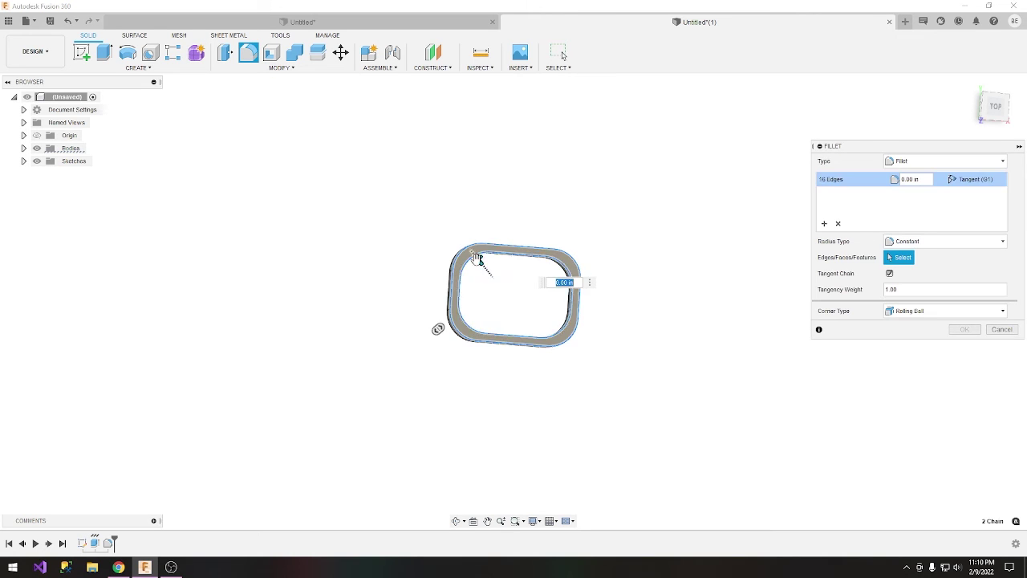
middle_click_drag(476, 257, 552, 281, "shift")
left_click(498, 274)
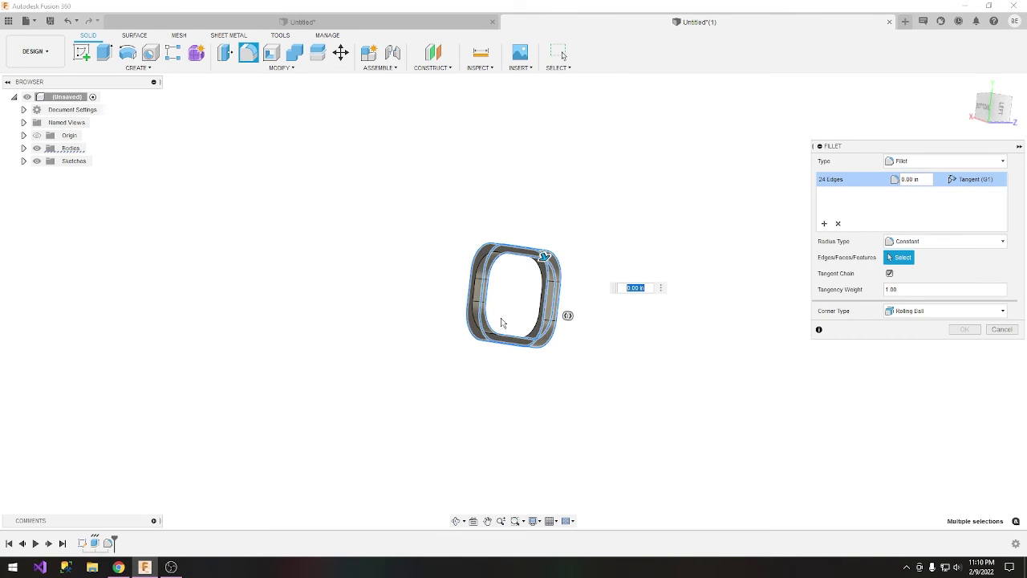
middle_click_drag(502, 322, 492, 325, "shift")
left_click(487, 325)
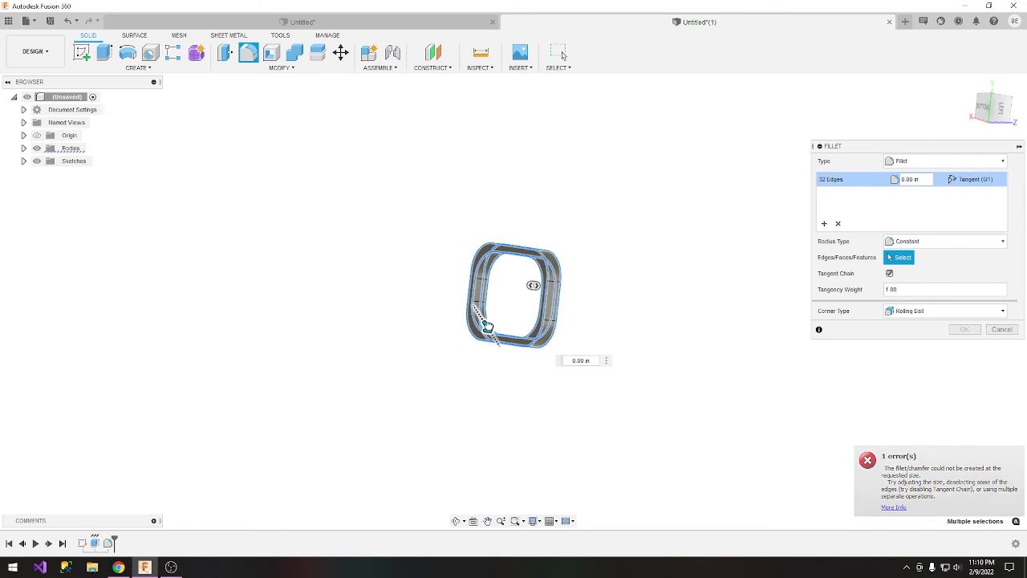
left_click_drag(487, 326, 489, 329)
middle_click_drag(688, 289, 553, 224, "shift")
key("Return")
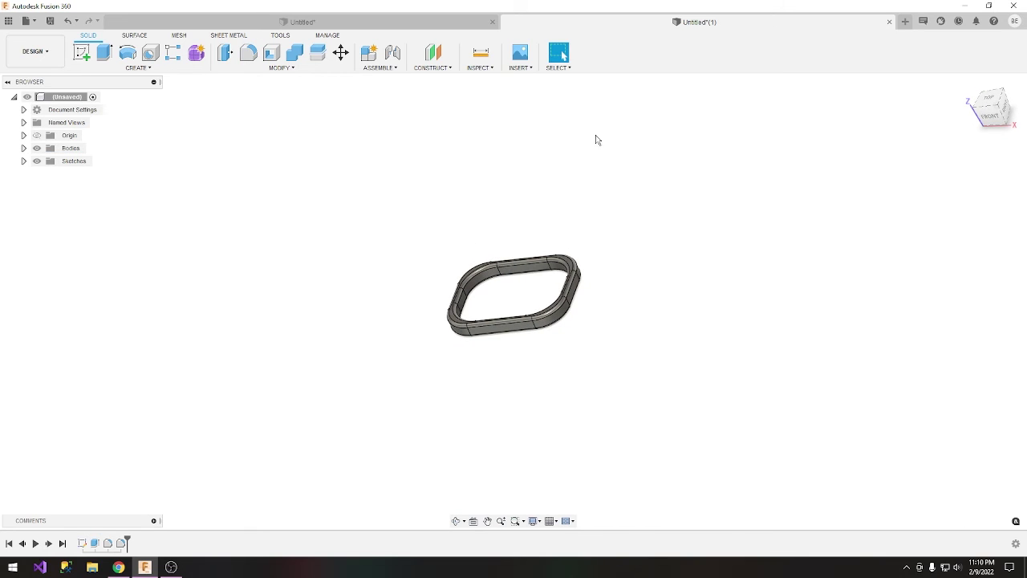
Copy the rounded rectangular link body and paste a duplicate of it into the design.
middle_click_drag(596, 140, 638, 233, "shift")
left_click(23, 148)
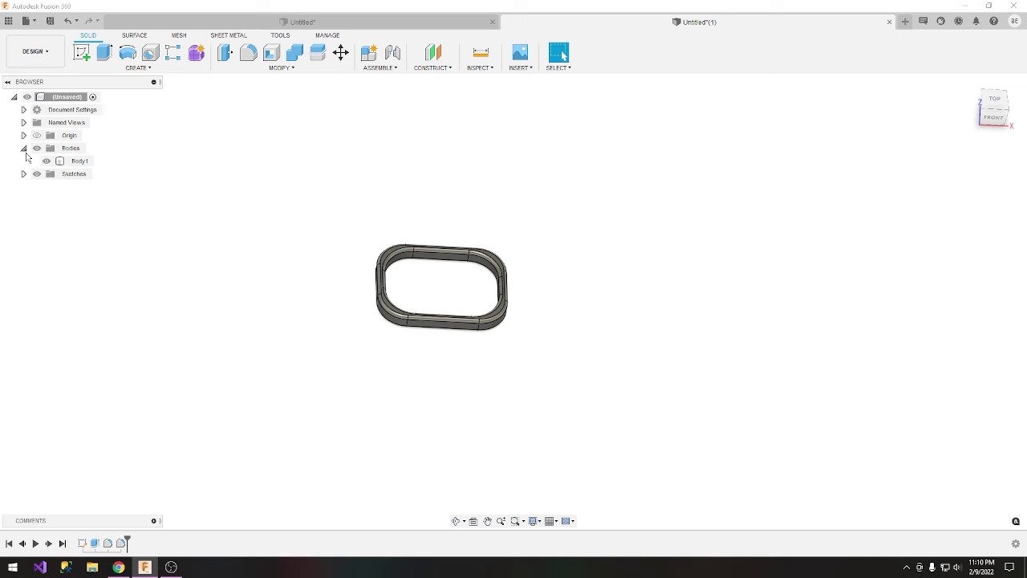
right_click(63, 161)
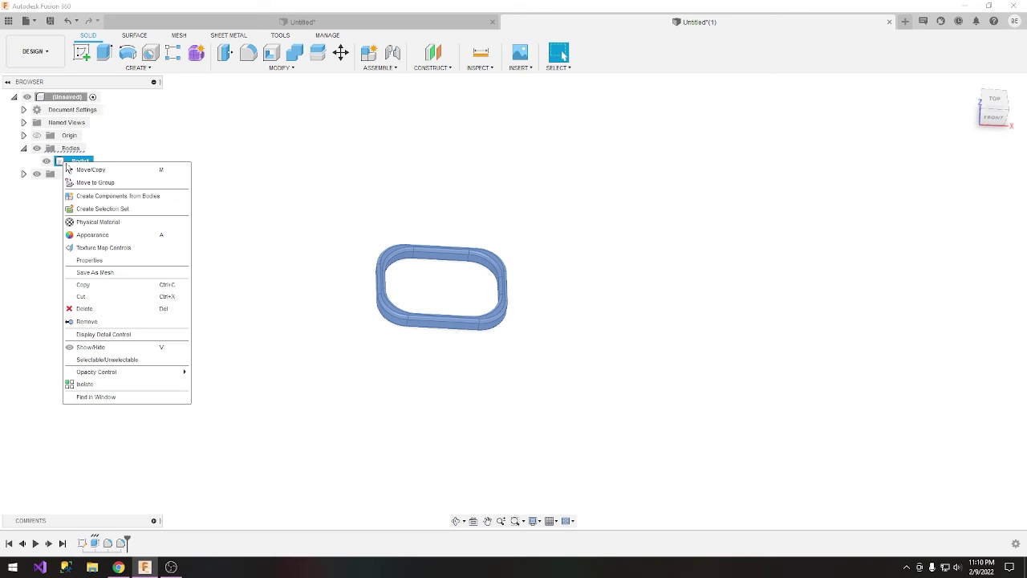
left_click(93, 280)
key("ctrl+v")
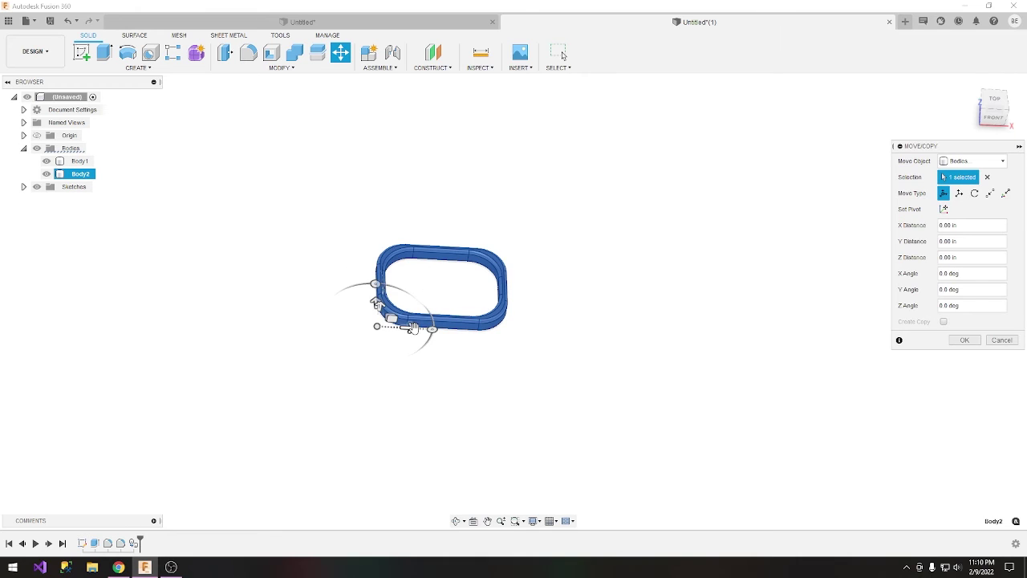
Move the duplicate link 1.00 in along X and rotate it at an angle so it passes through the original link.
left_click_drag(433, 338, 498, 340)
middle_click_drag(498, 340, 523, 308, "shift")
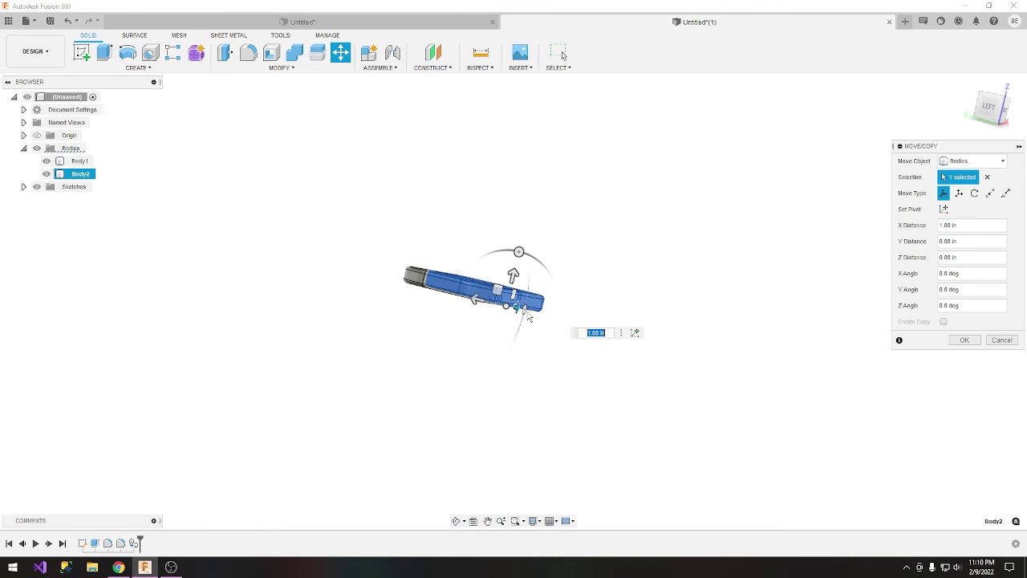
left_click(518, 252)
left_click_drag(517, 252, 514, 297)
middle_click_drag(546, 272, 424, 281, "shift")
left_click(400, 281)
left_click_drag(400, 282, 419, 312)
middle_click_drag(507, 286, 659, 312, "shift")
key("Return")
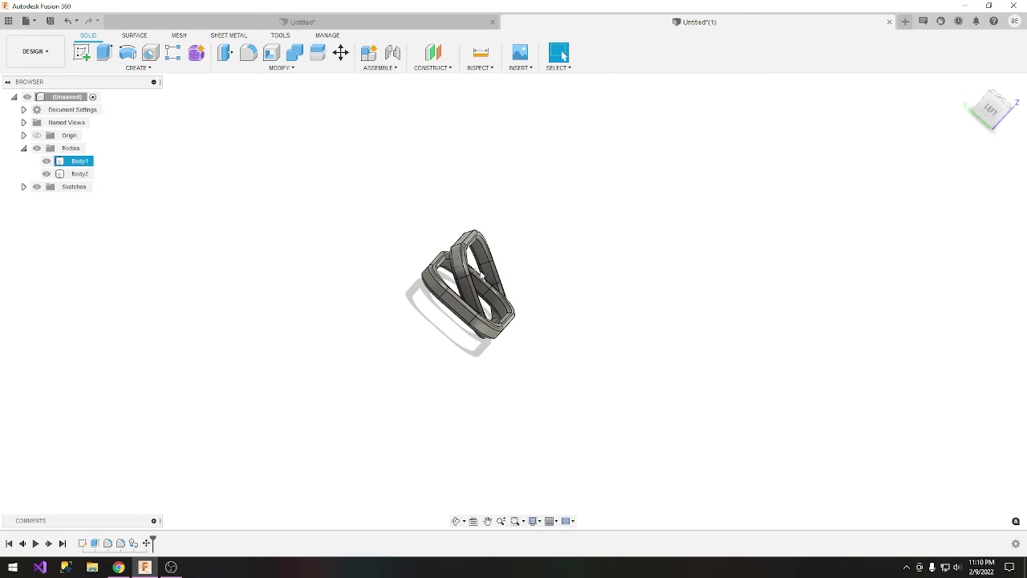
Move the tilted duplicate link a further 0.60 in away from the original so only their ends interlock.
middle_click_drag(573, 266, 434, 241, "shift")
left_click(341, 53)
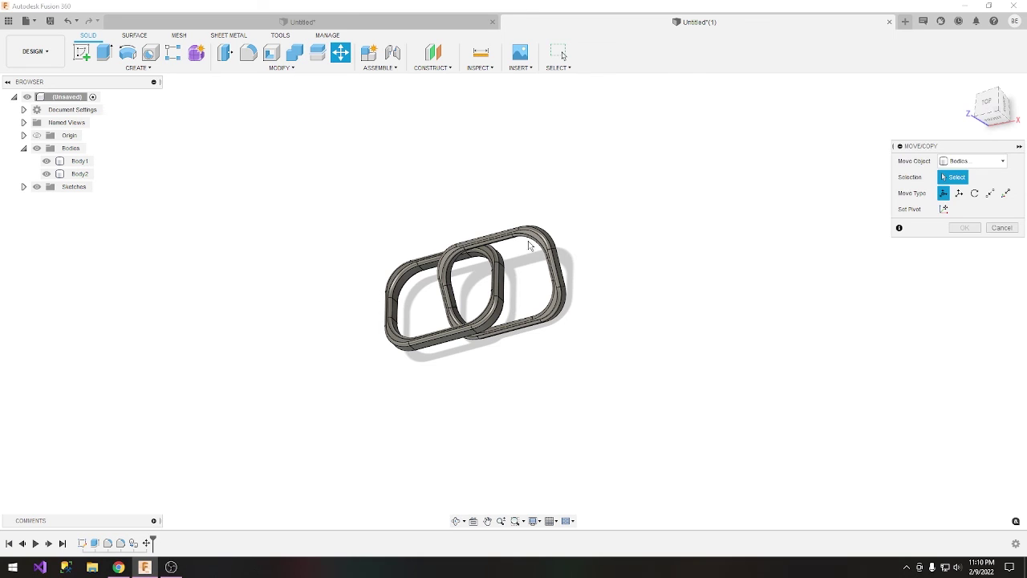
left_click(556, 275)
left_click_drag(585, 279, 618, 273)
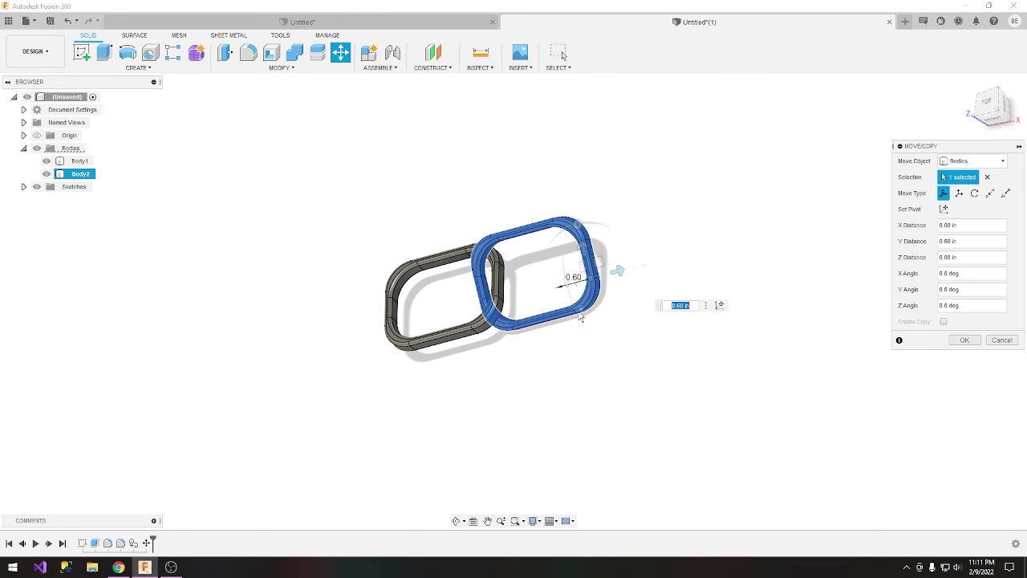
middle_click_drag(581, 317, 577, 237, "shift")
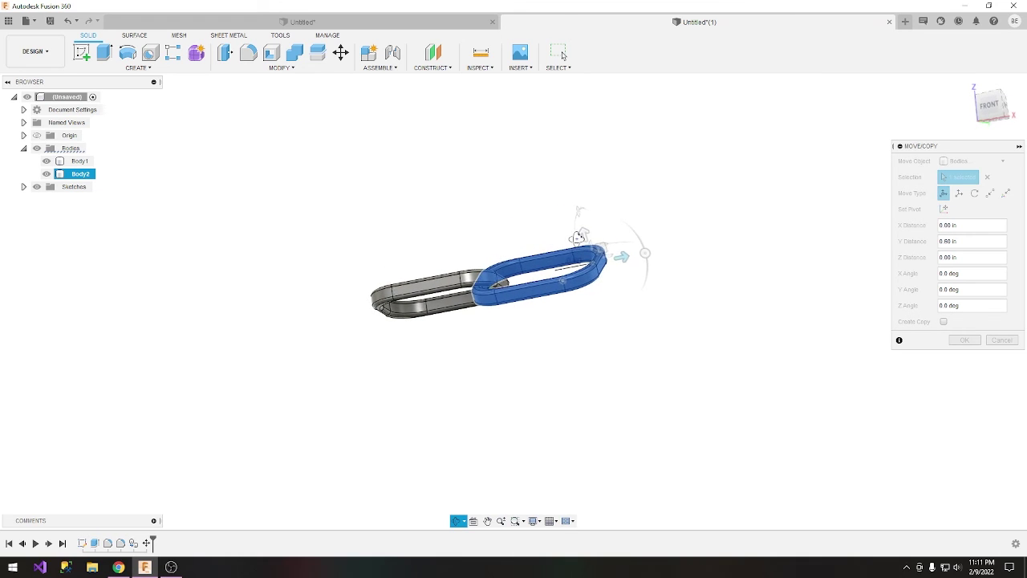
key("Return")
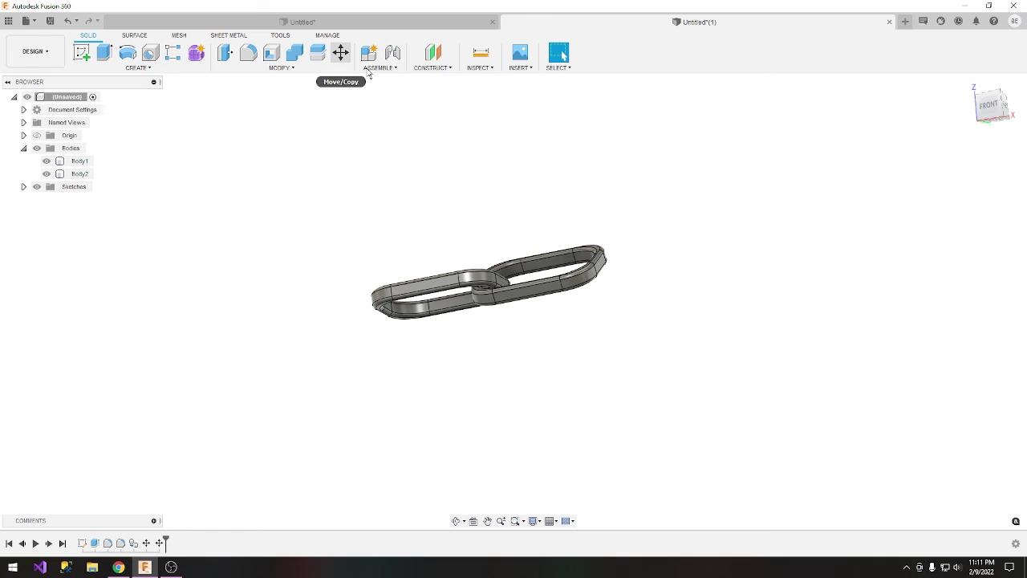
Open the file commands for the two-link design.
middle_click_drag(542, 180, 209, 218, "shift")
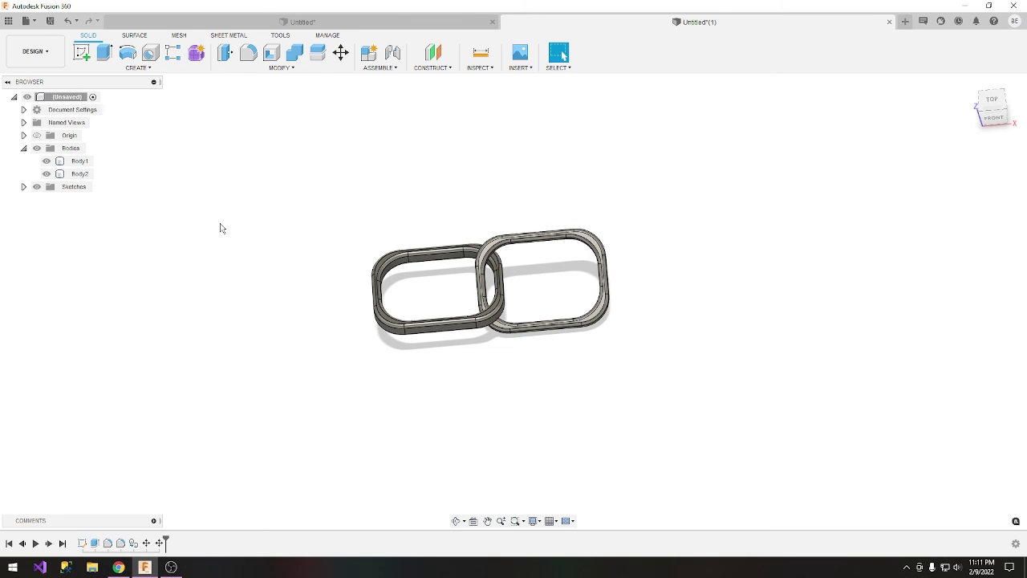
left_click(29, 20)
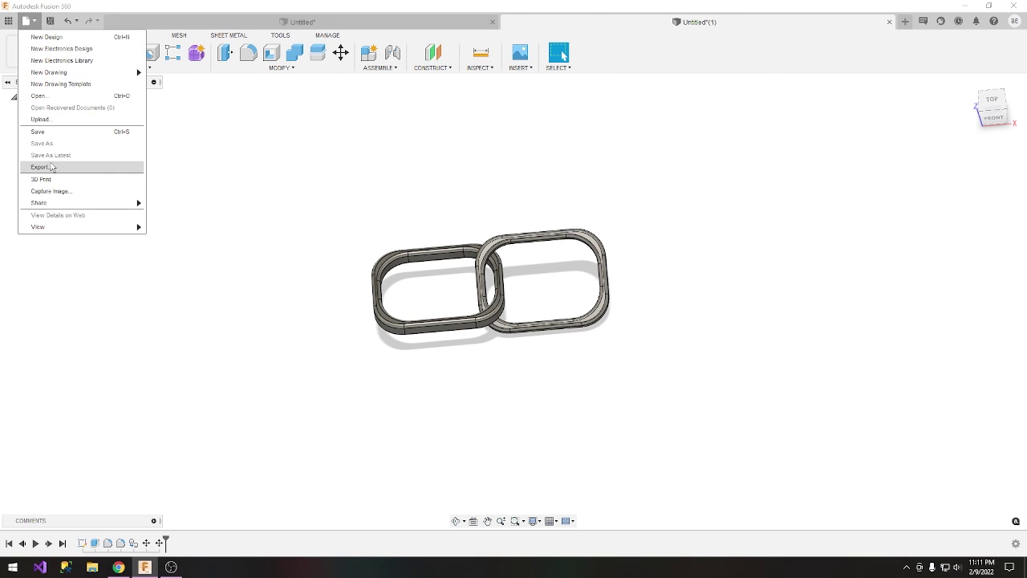